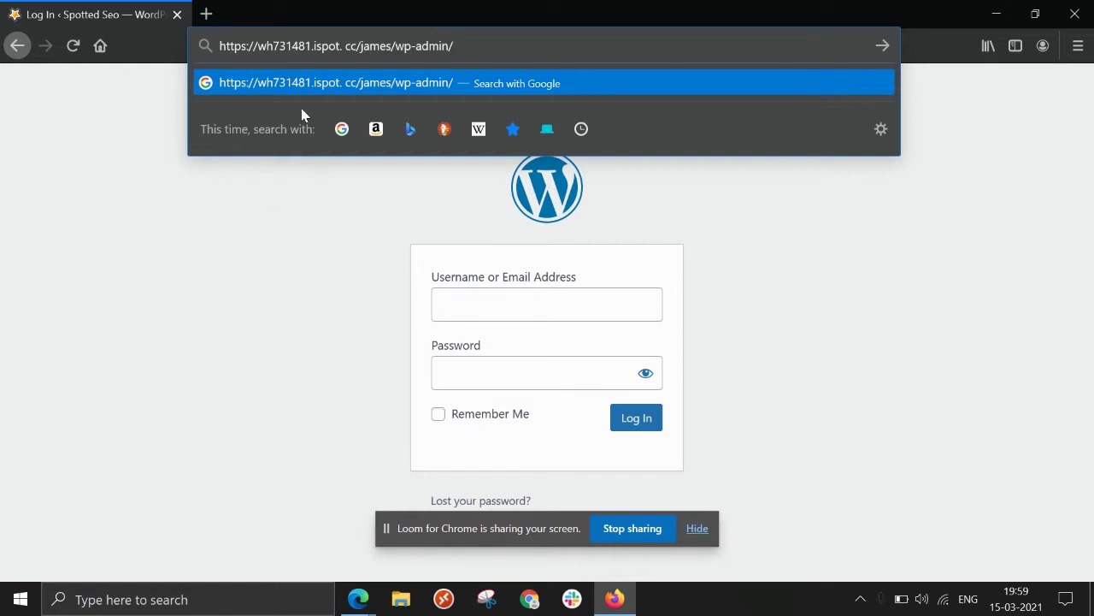
Load the corrected admin address and log in with the saved admin username and password.
key("BackSpace")
key("Return")
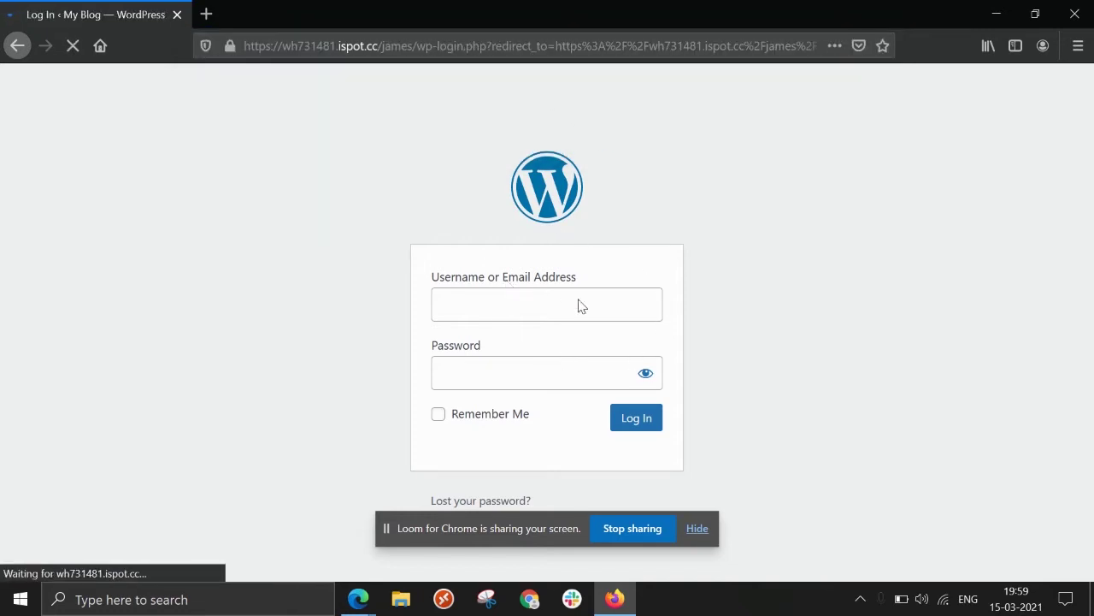
left_click(513, 306)
left_click(474, 332)
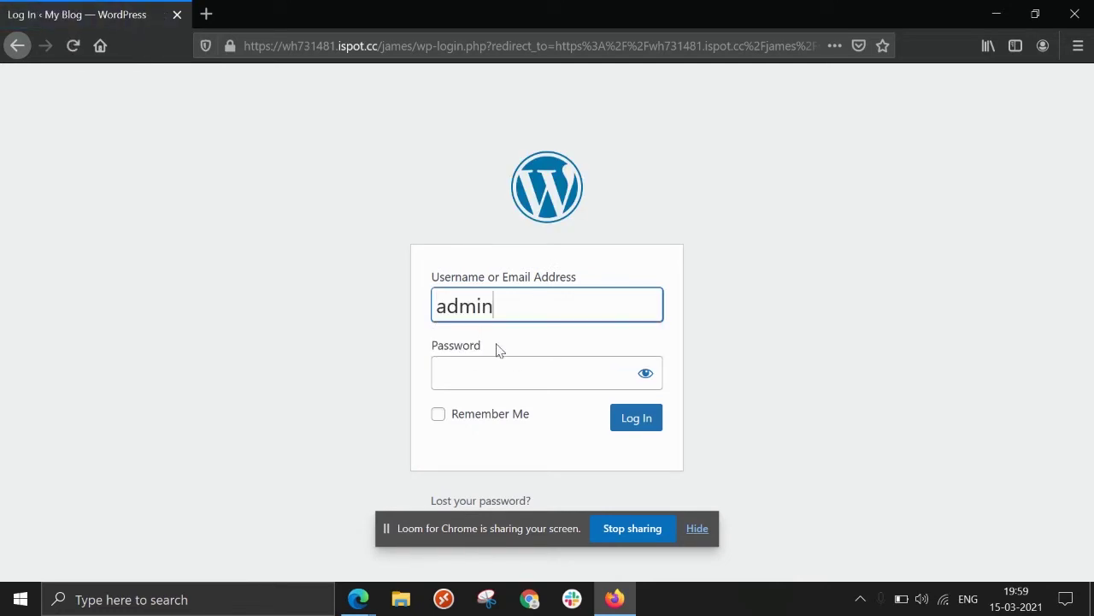
left_click(505, 368)
type("a")
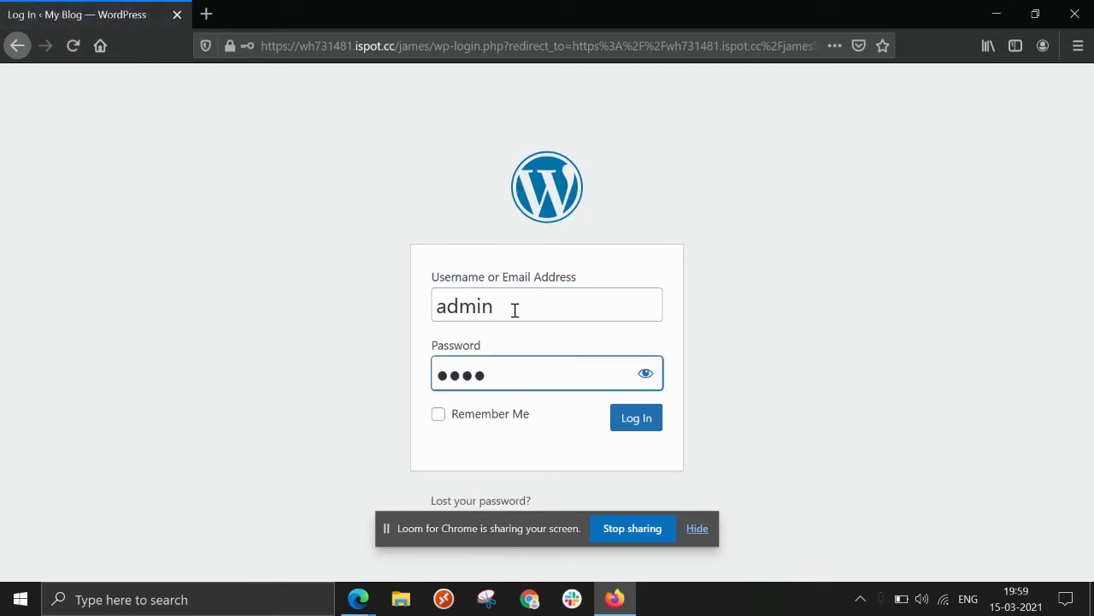
type("******")
key("Return")
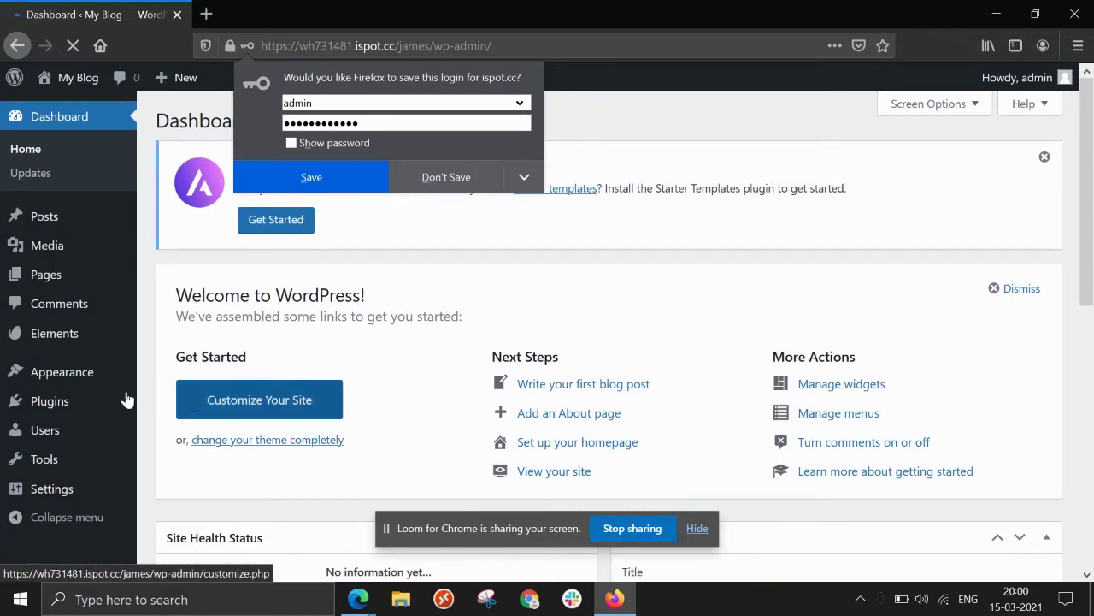
mouse_move(50, 401)
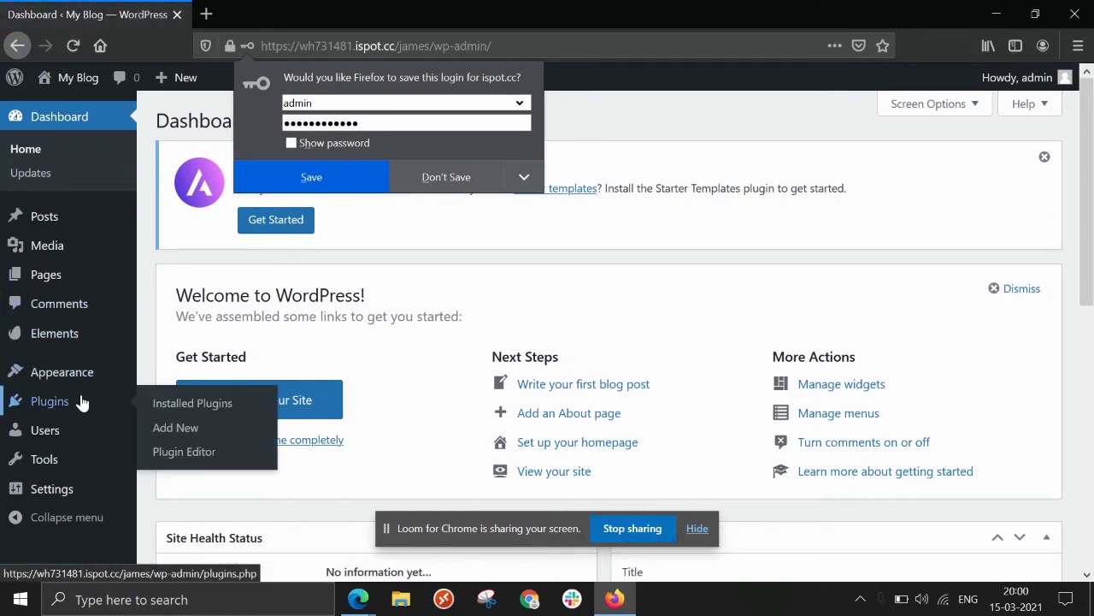
Search Add Plugins for 'envato element' and confirm Envato Elements is already active.
left_click(214, 425)
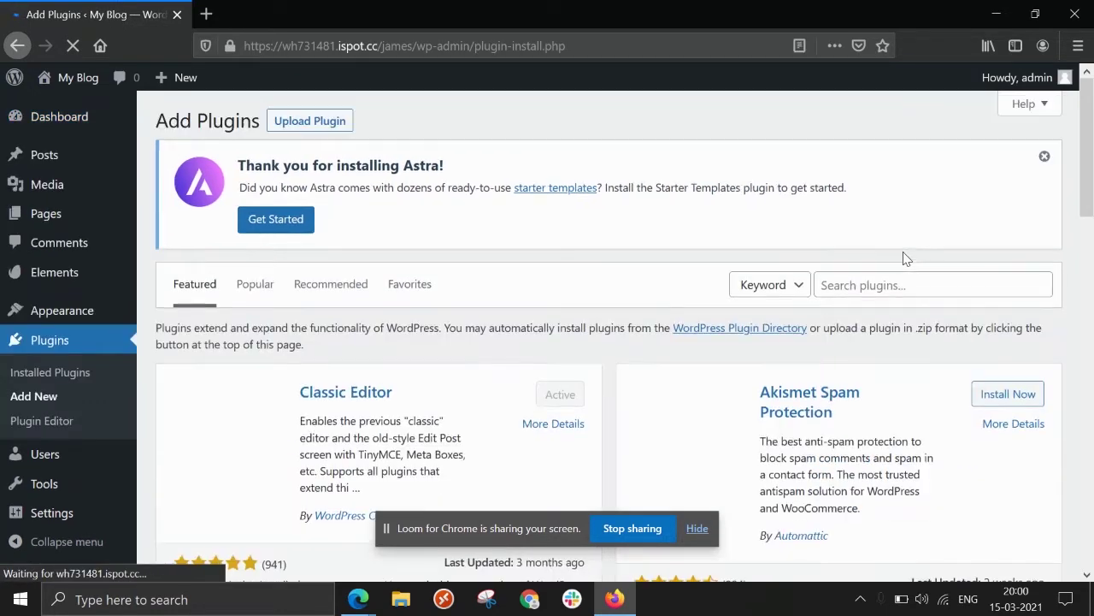
left_click(891, 282)
type("env")
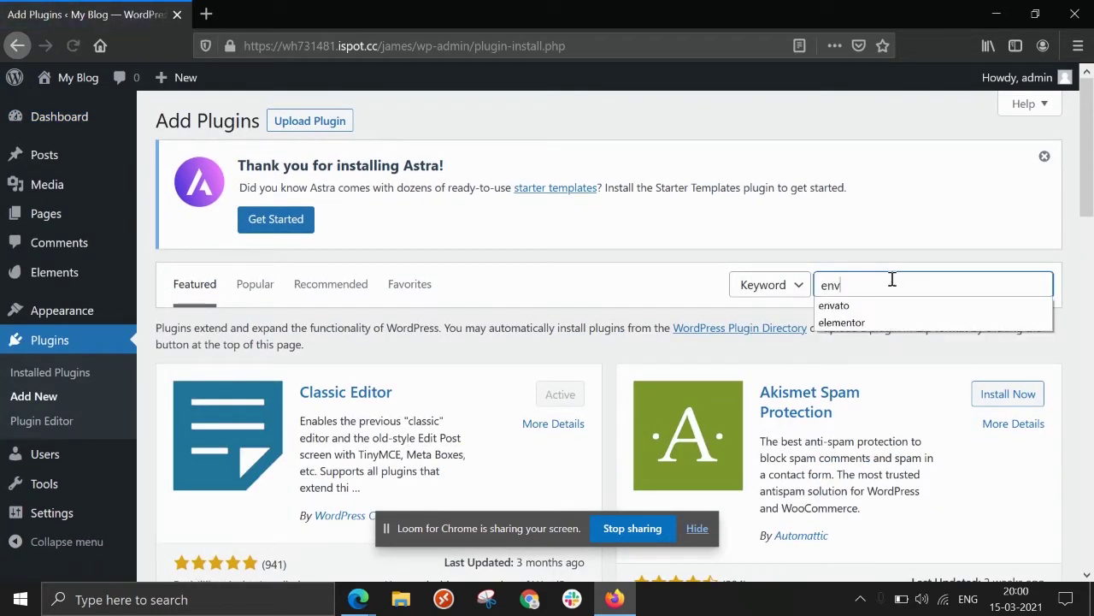
type("ato elem")
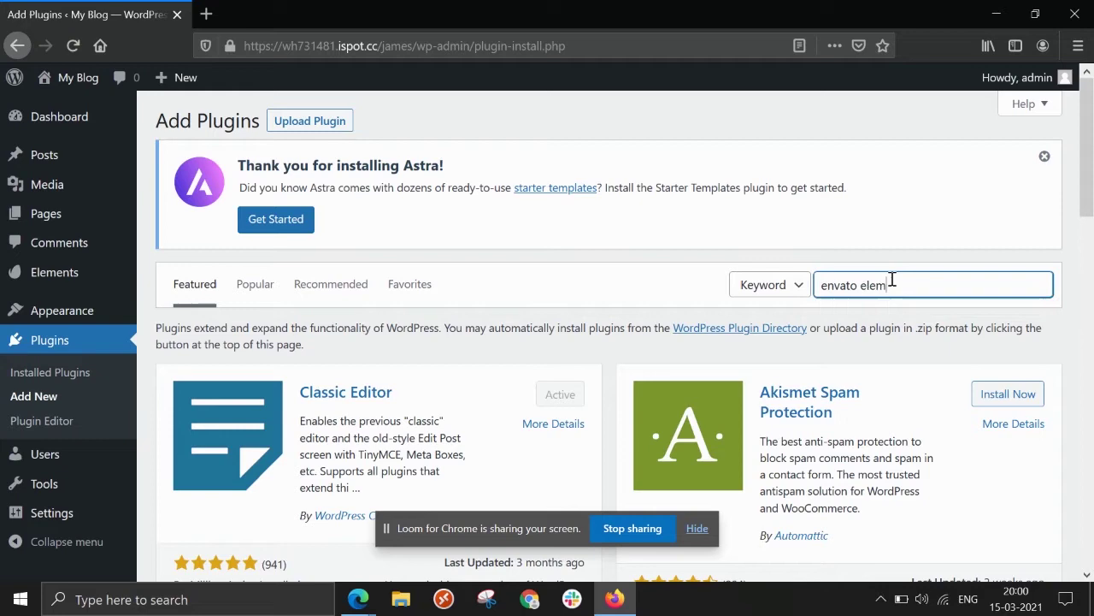
type("ent")
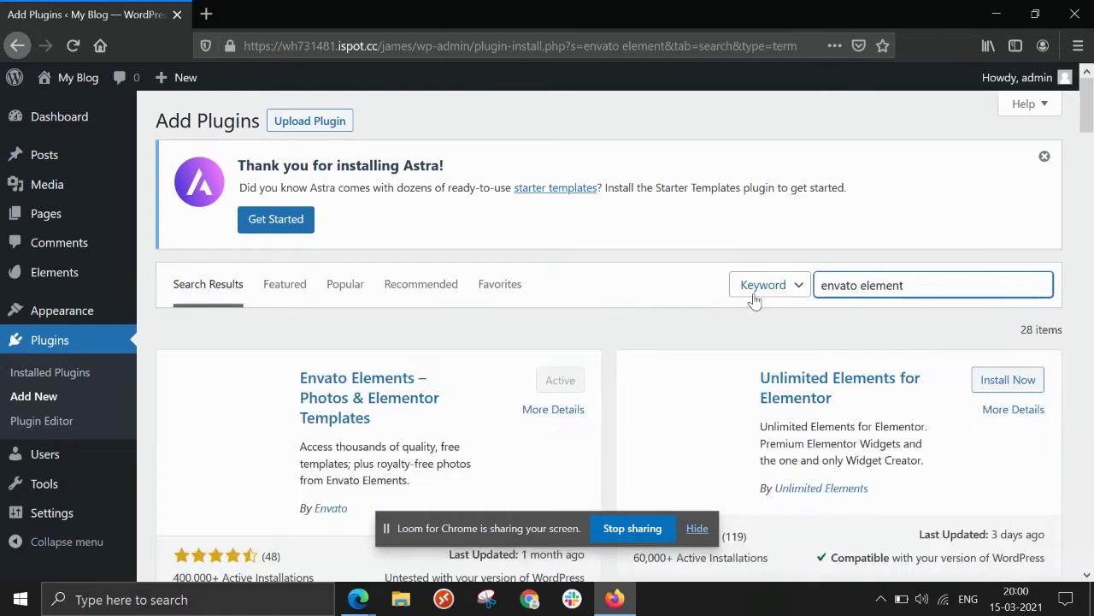
scroll(609, 292, "down", 3)
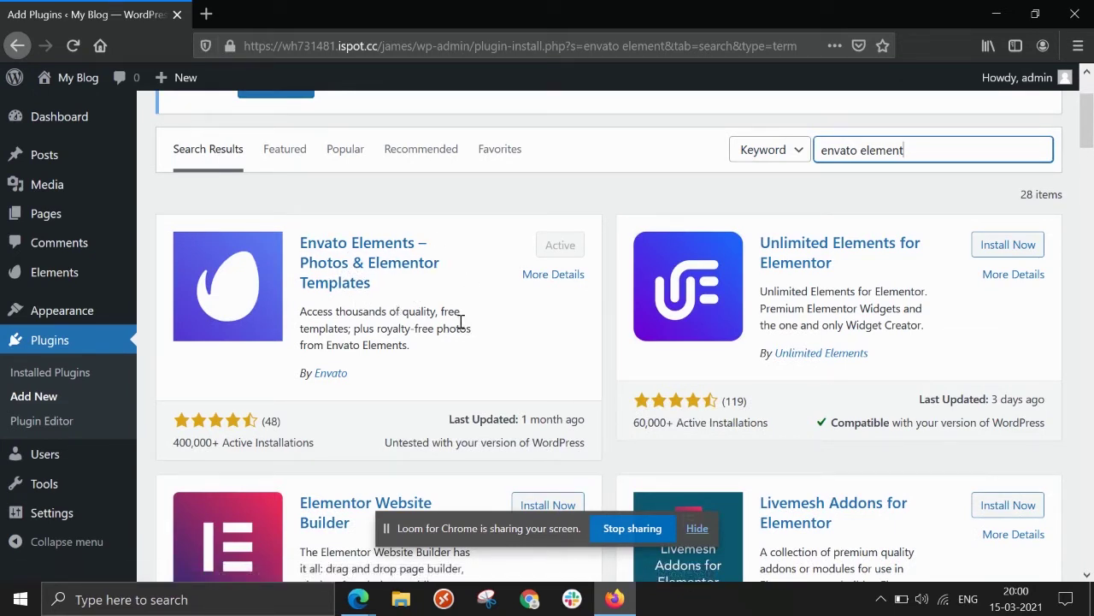
scroll(462, 279, "up", 2)
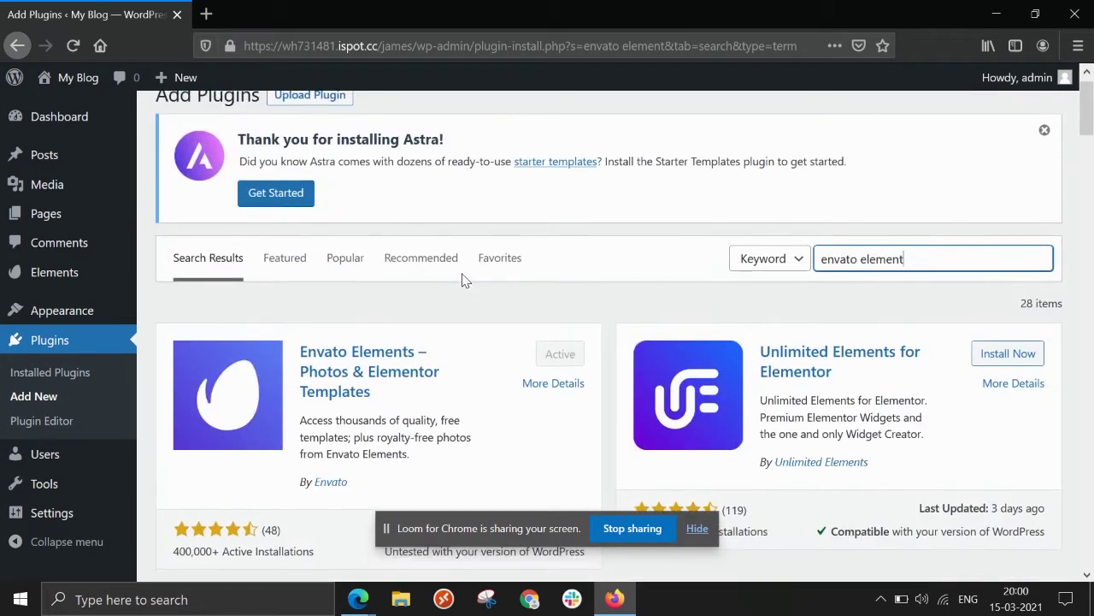
scroll(434, 350, "down", 1)
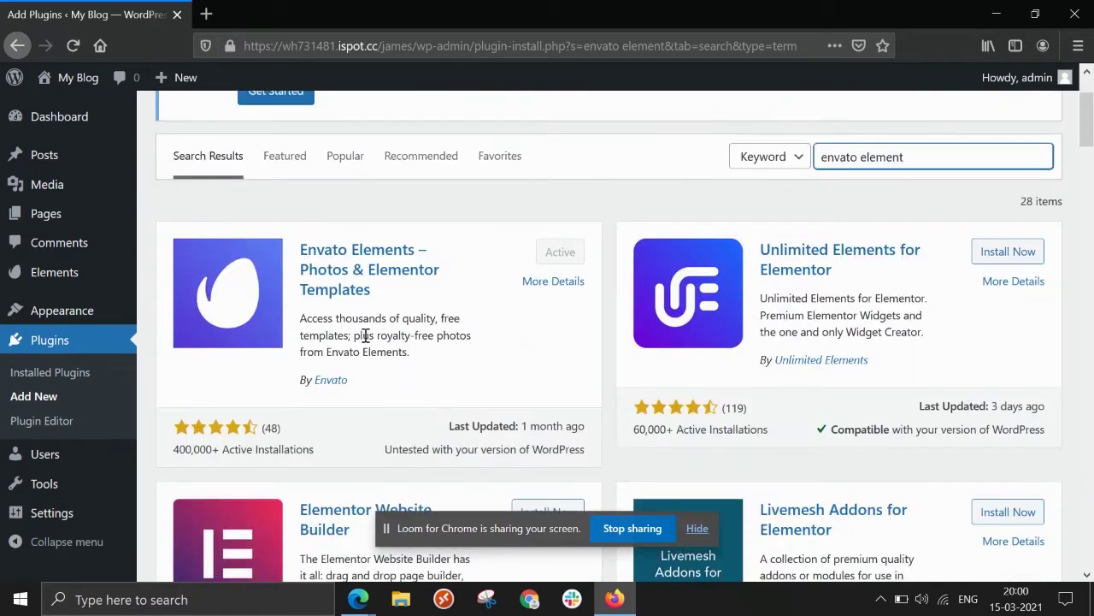
scroll(368, 329, "up", 1)
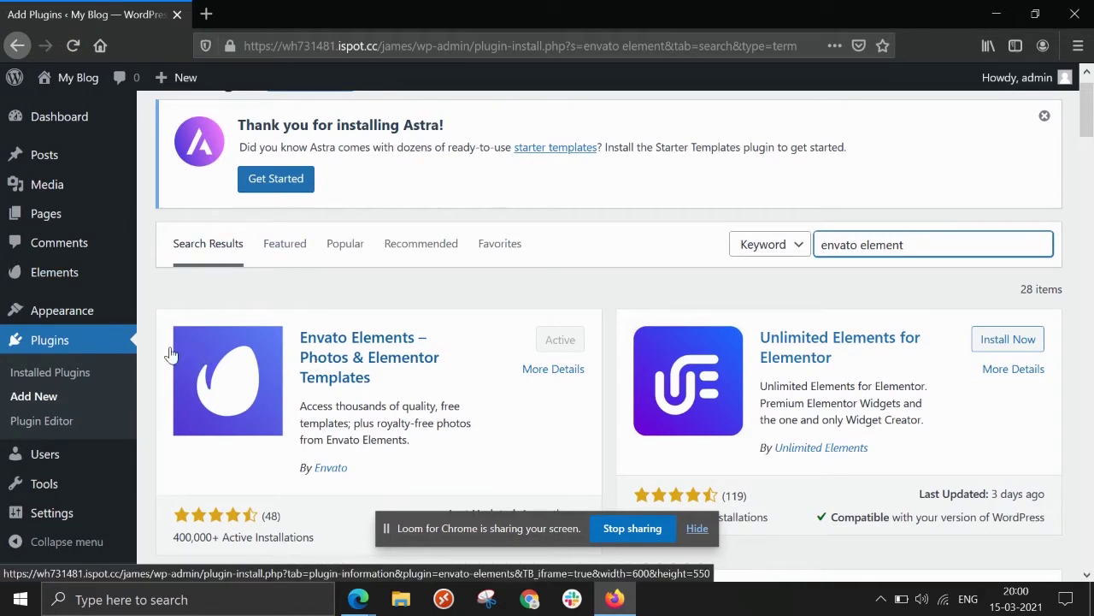
mouse_move(54, 271)
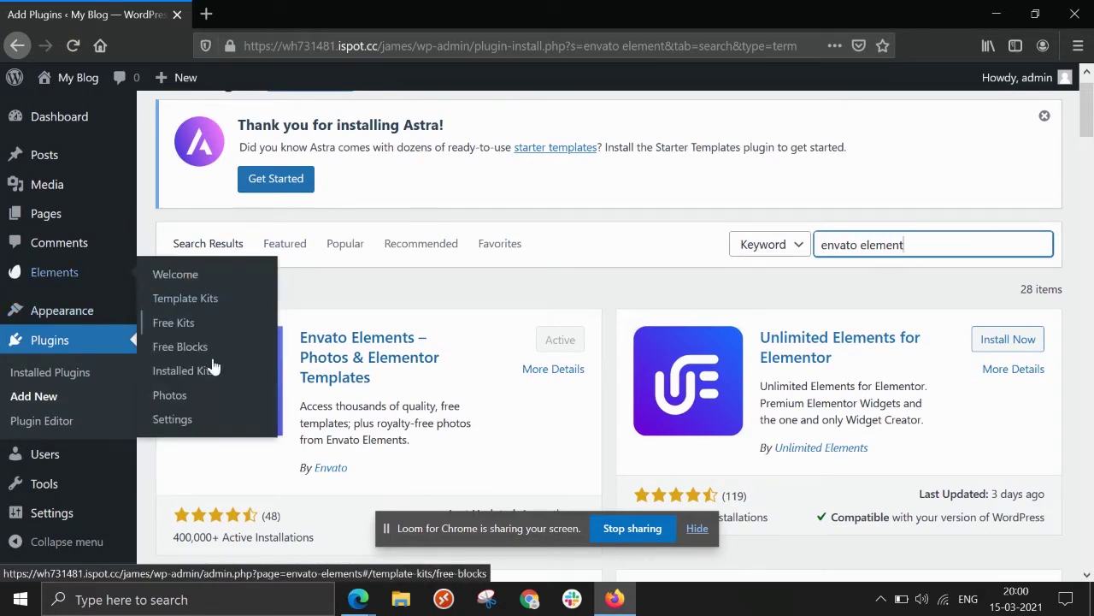
Search the Envato Elements template kits for 'DM' and start installing the DMA marketing agency kit.
left_click(196, 299)
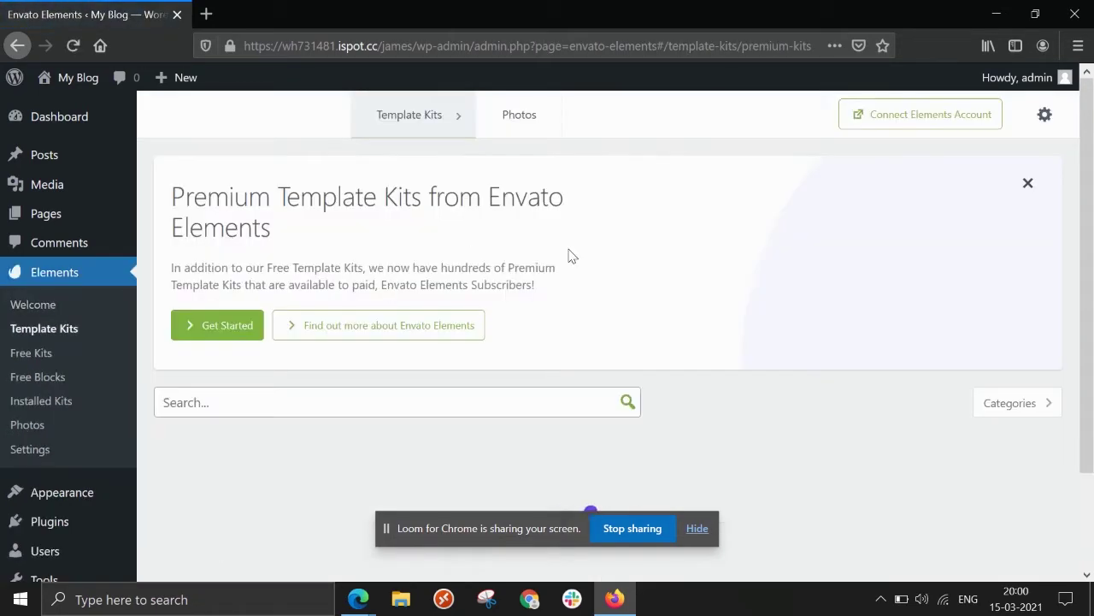
scroll(569, 253, "down", 2)
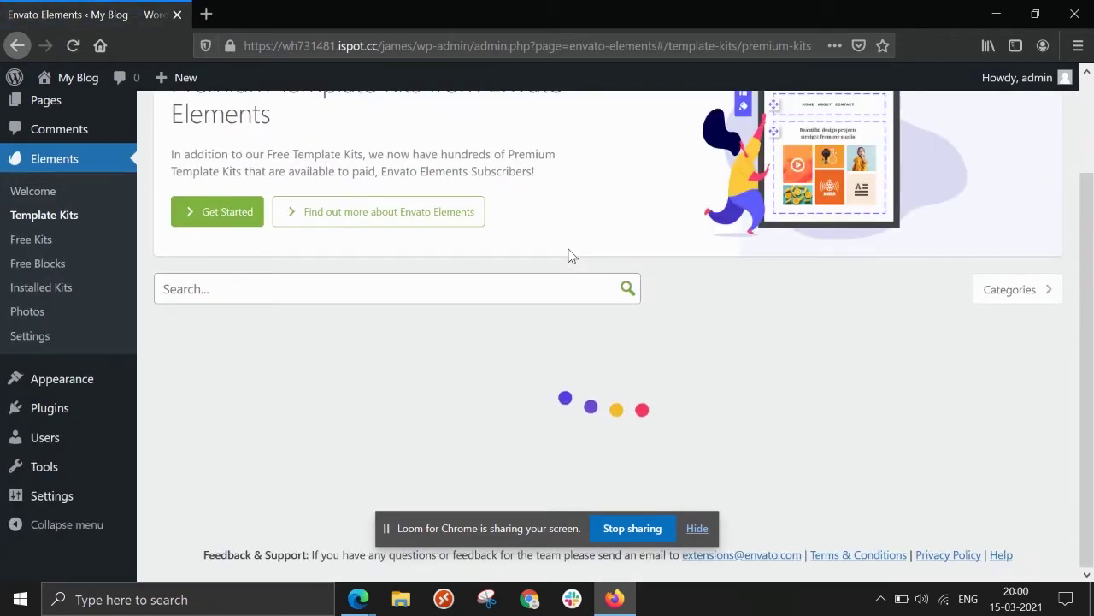
left_click(373, 283)
scroll(501, 258, "down", 3)
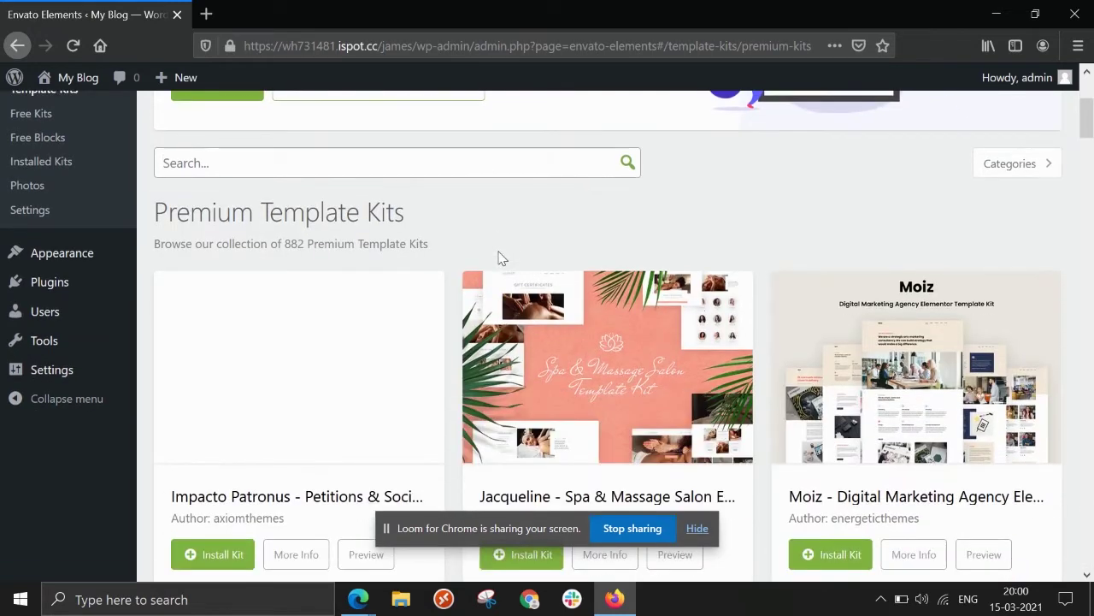
type("DMA")
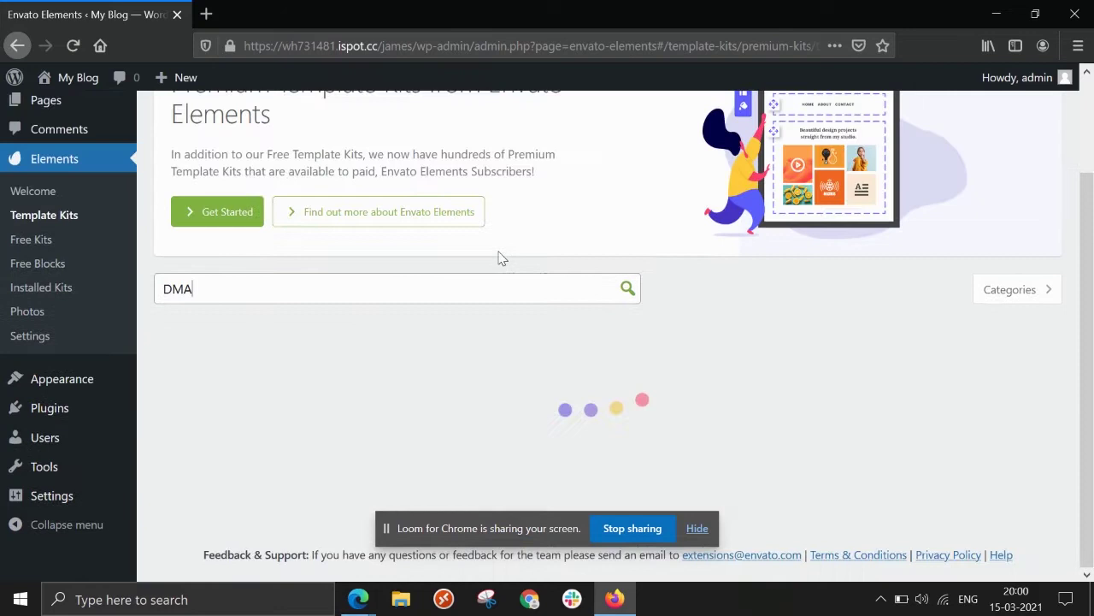
scroll(532, 276, "down", 5)
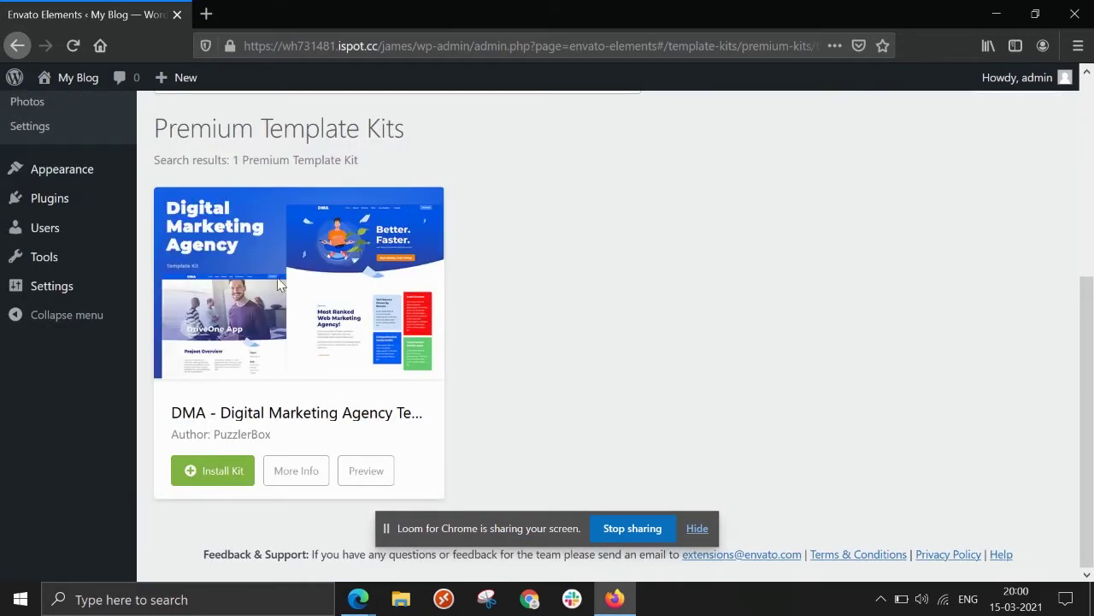
left_click(226, 477)
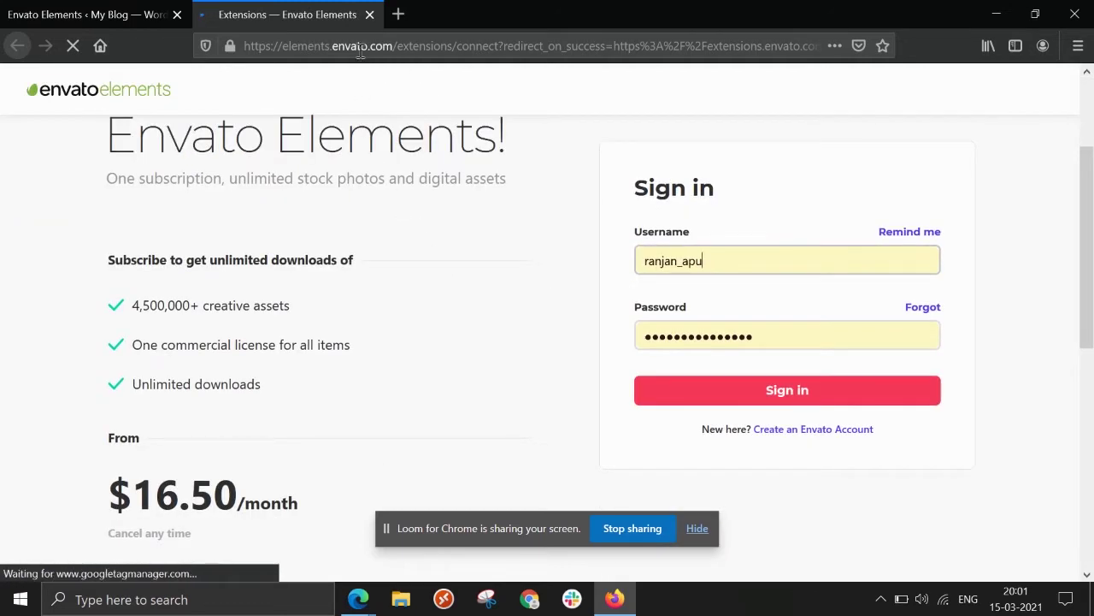
Sign in to the Envato Elements account to generate a WordPress connection token.
left_click(775, 399)
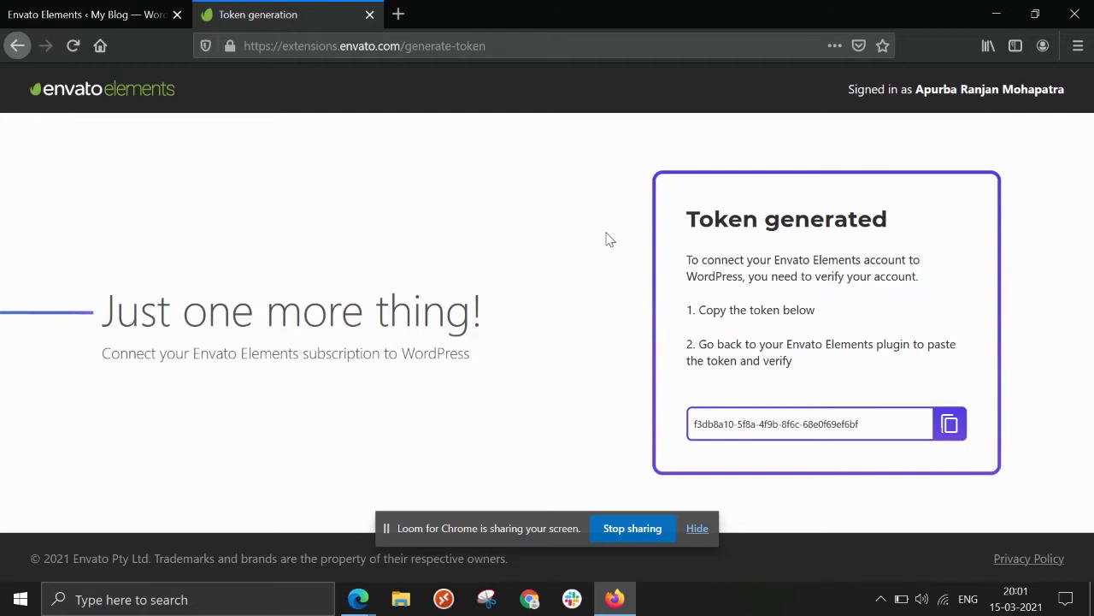
Paste the copied token into WordPress, verify it with project name My Blog, and install the DMA kit.
left_click(951, 436)
left_click(106, 10)
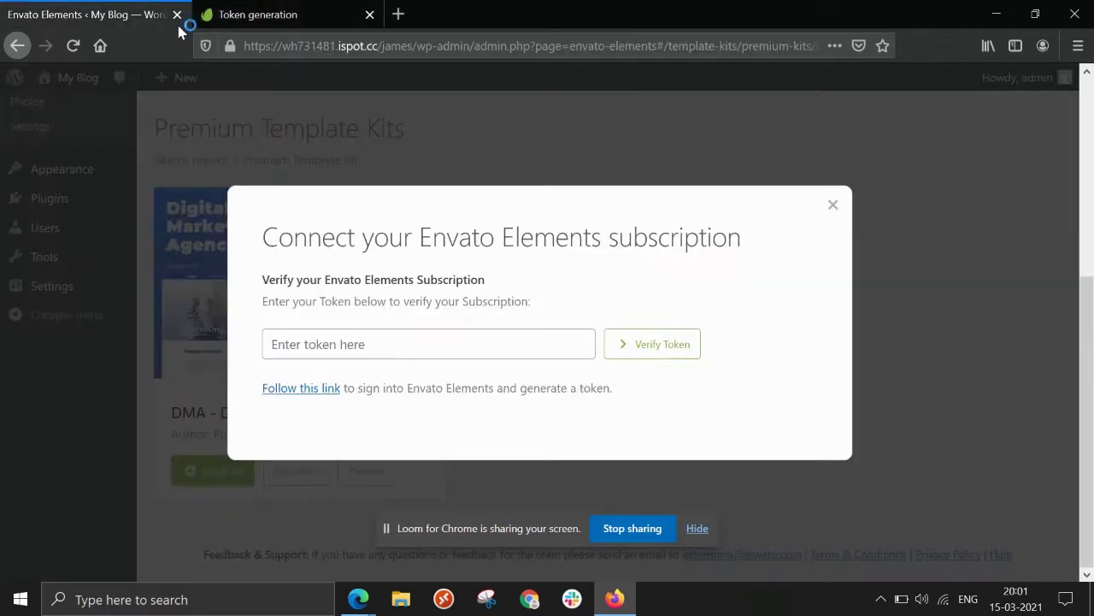
left_click(383, 344)
key("ctrl+v")
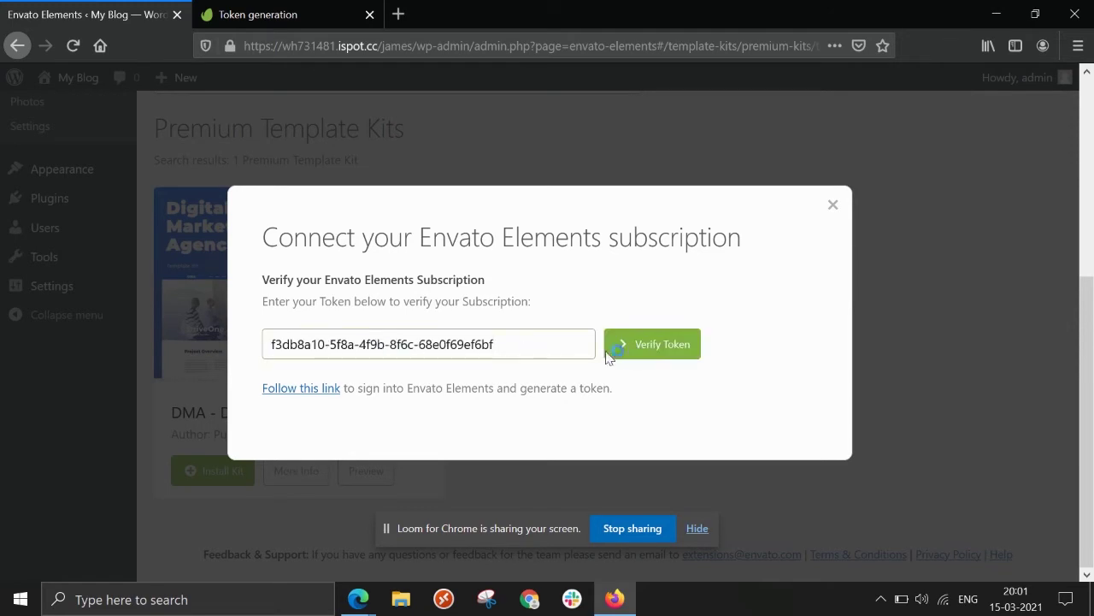
left_click(659, 349)
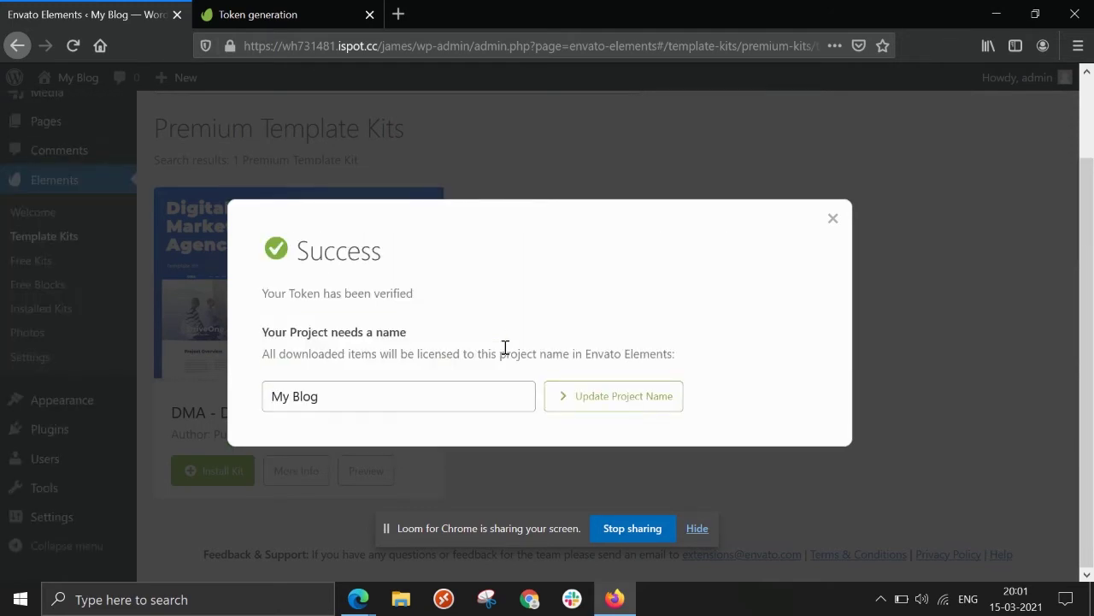
left_click(647, 404)
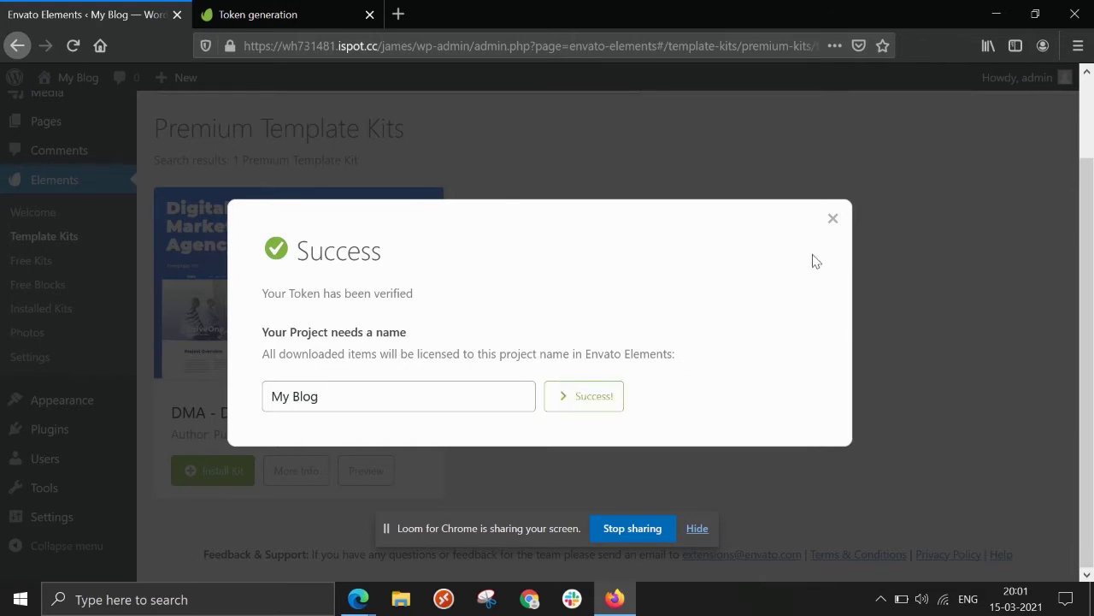
left_click(834, 223)
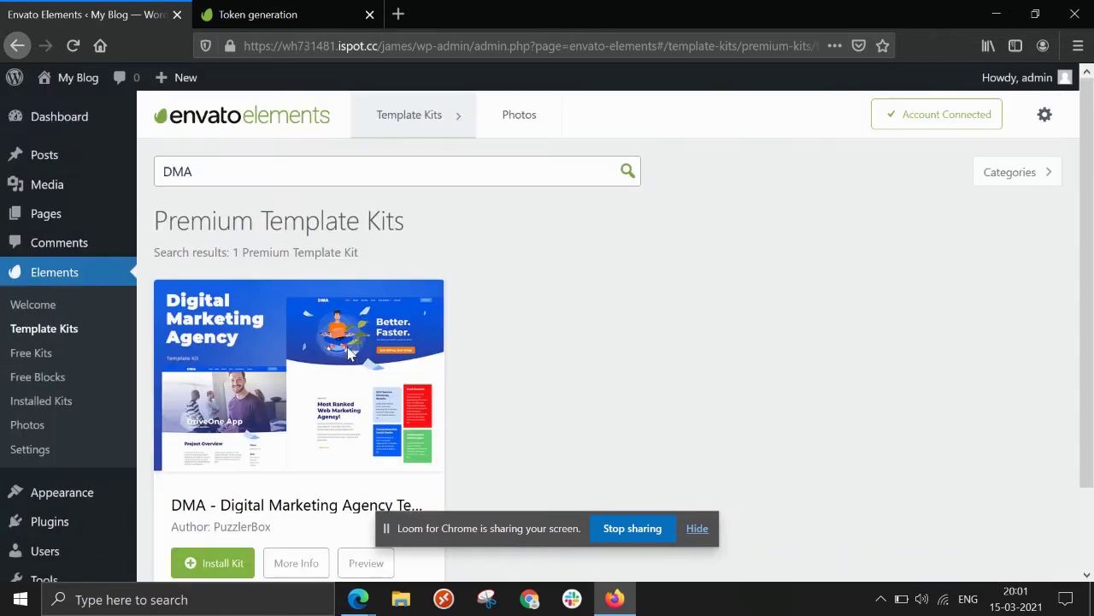
left_click(196, 472)
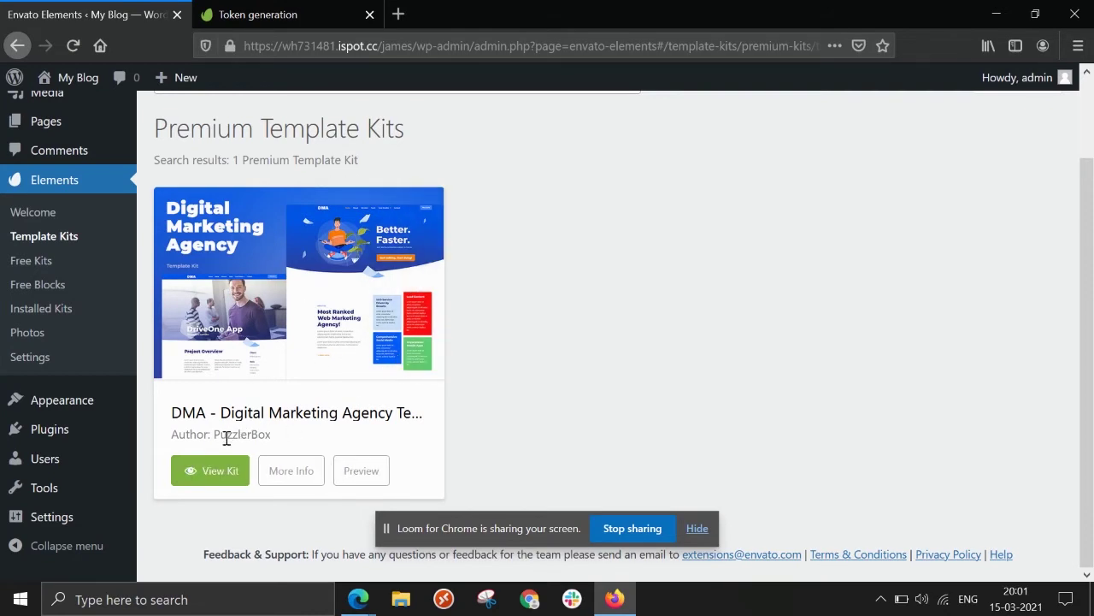
Install the DMA kit's missing requirements: Elementor, Header Footer & Blocks, colour and typography settings.
left_click(205, 471)
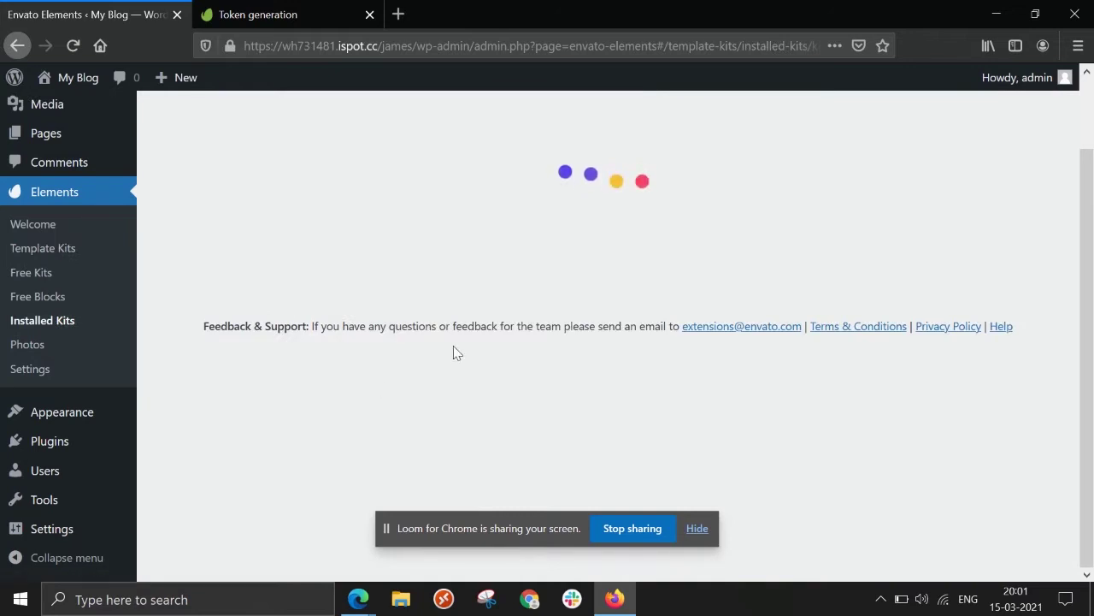
scroll(467, 291, "down", 2)
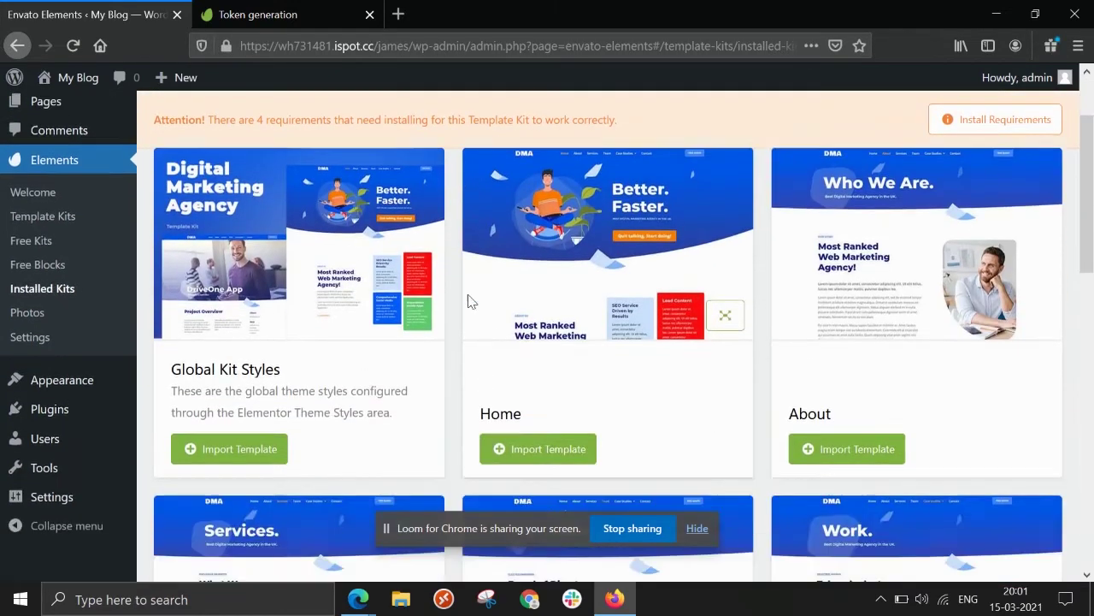
scroll(611, 420, "up", 2)
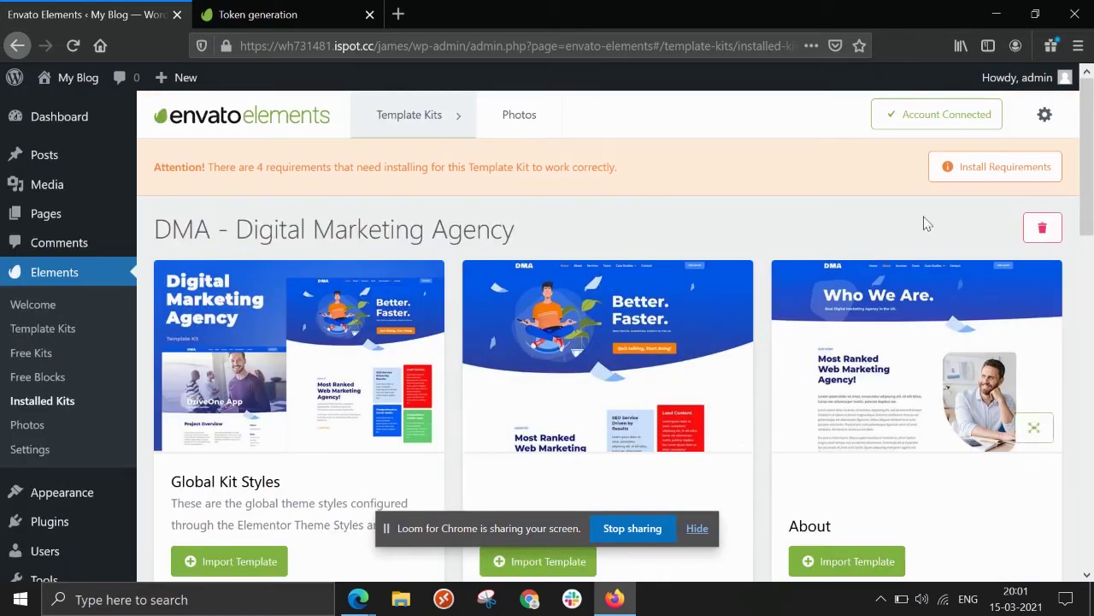
left_click(988, 164)
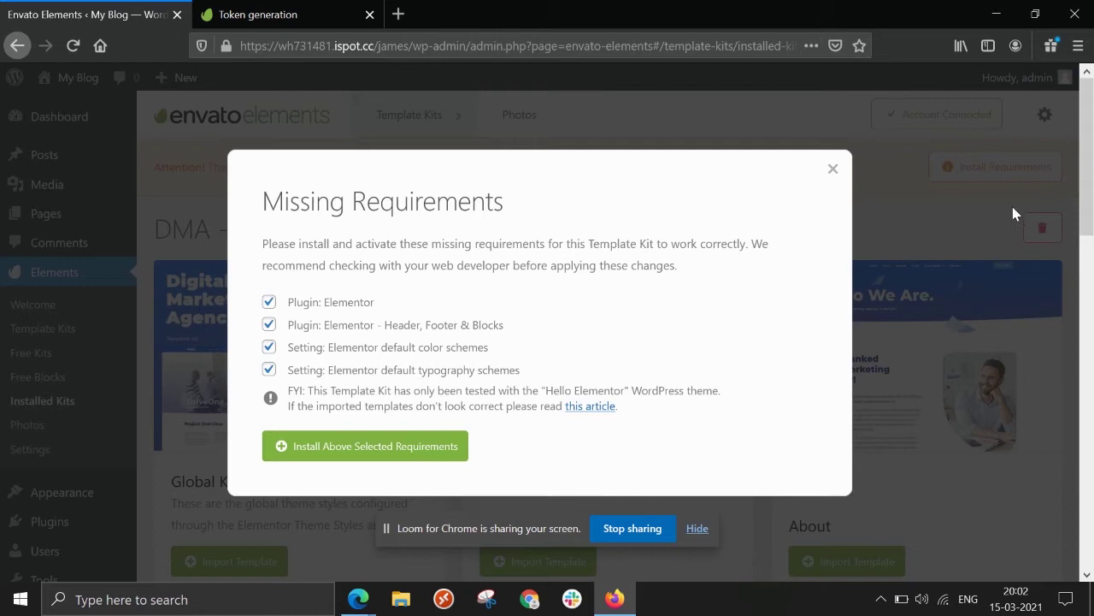
left_click(428, 448)
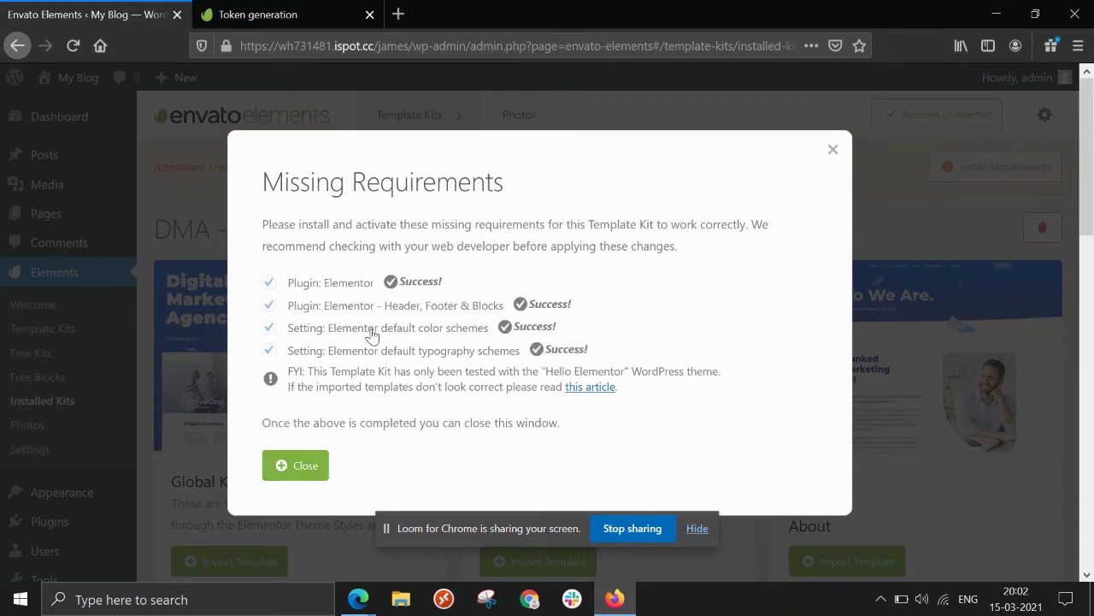
Close the finished requirements window and browse the installed DMA kit's template cards.
left_click(295, 469)
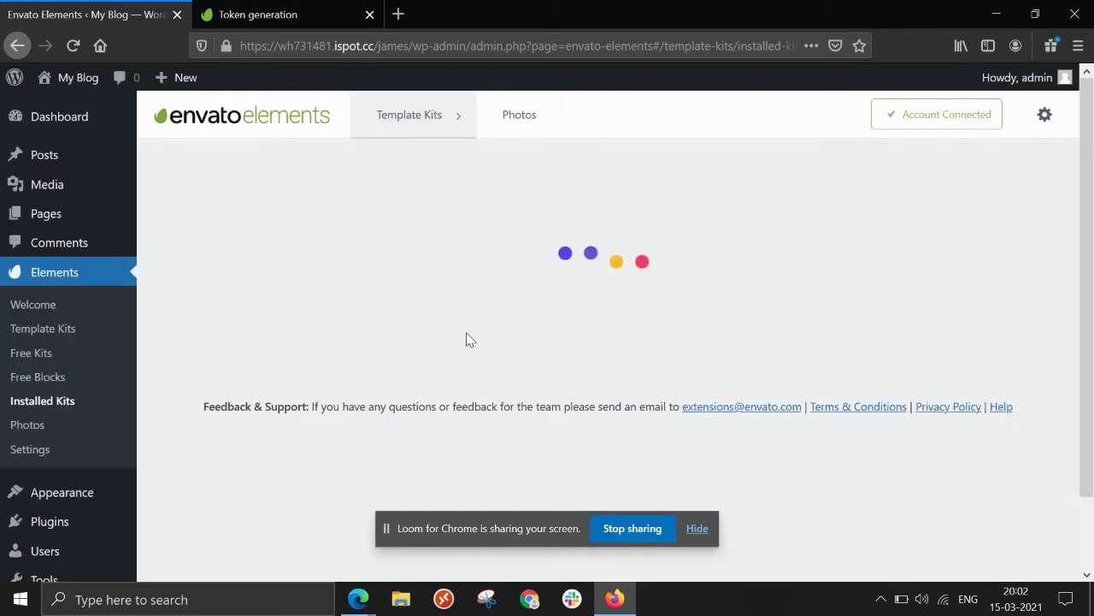
scroll(465, 338, "down", 3)
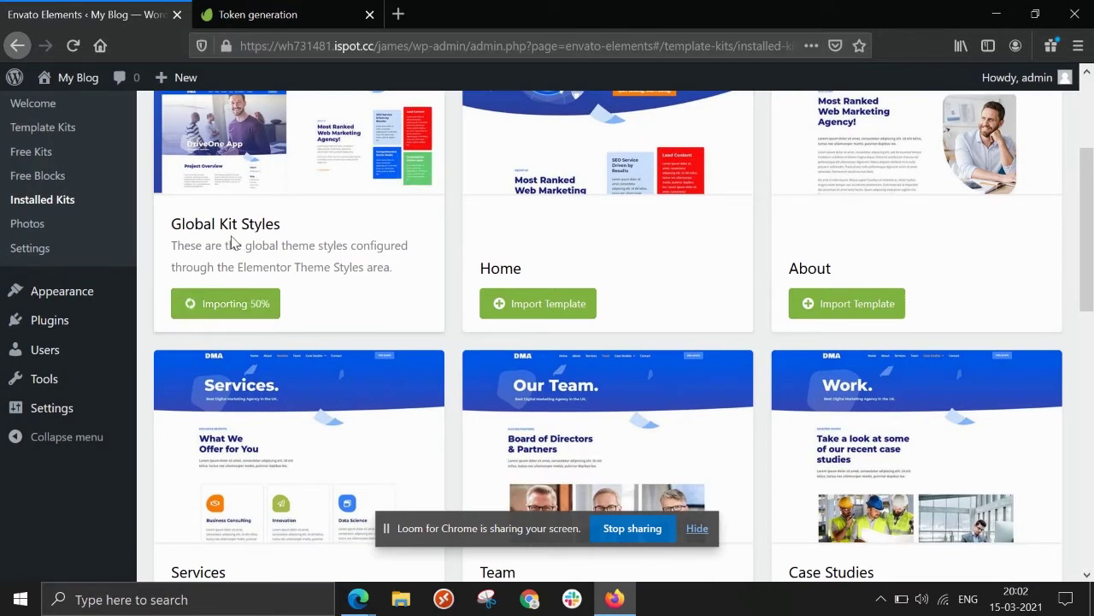
scroll(291, 241, "up", 2)
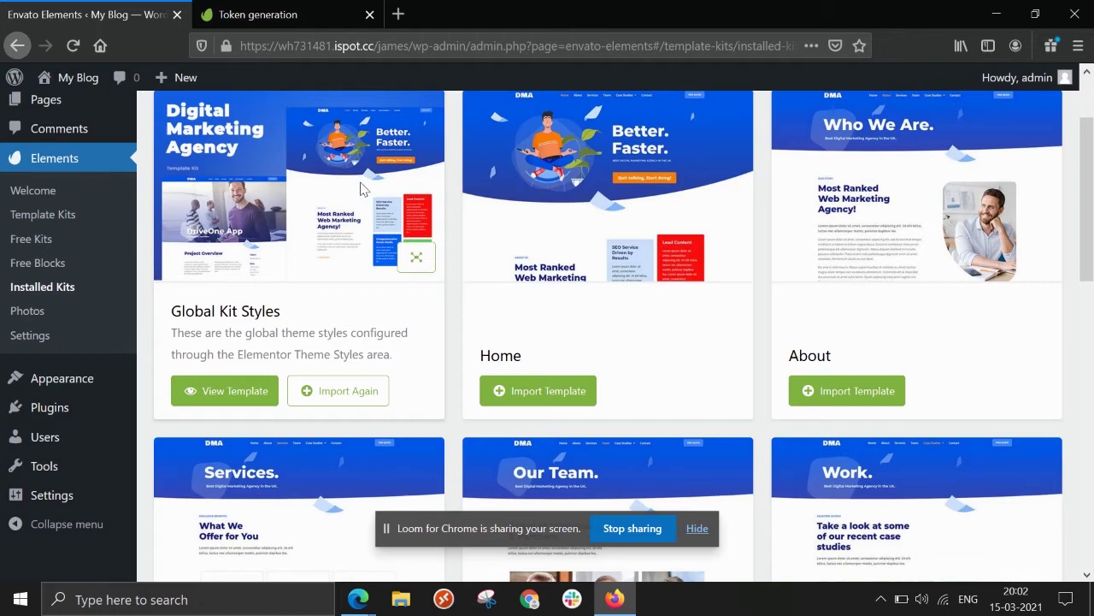
scroll(312, 300, "up", 2)
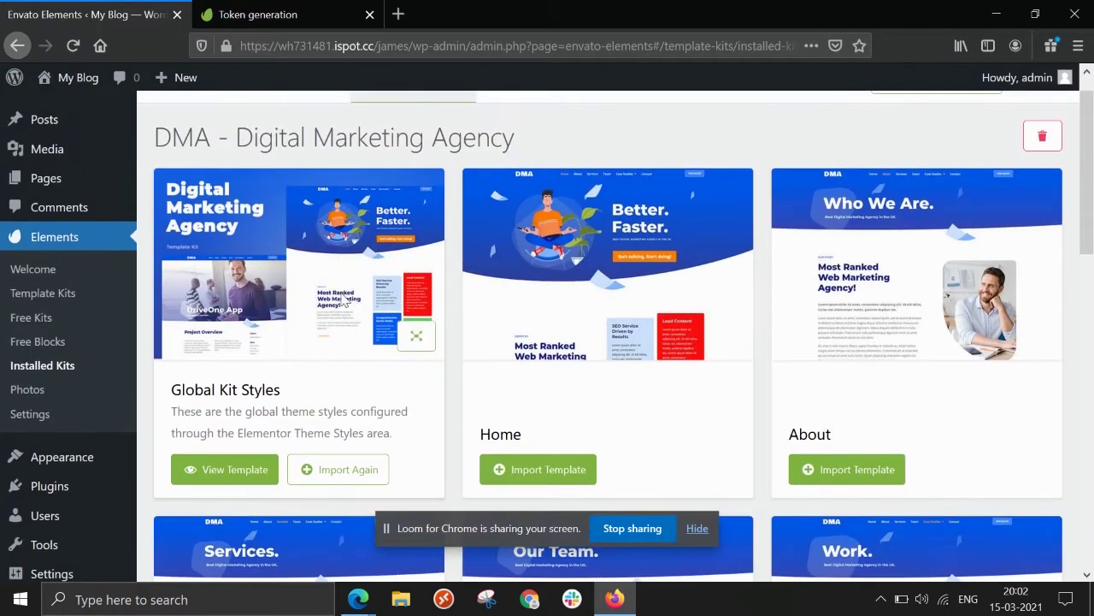
scroll(333, 404, "down", 2)
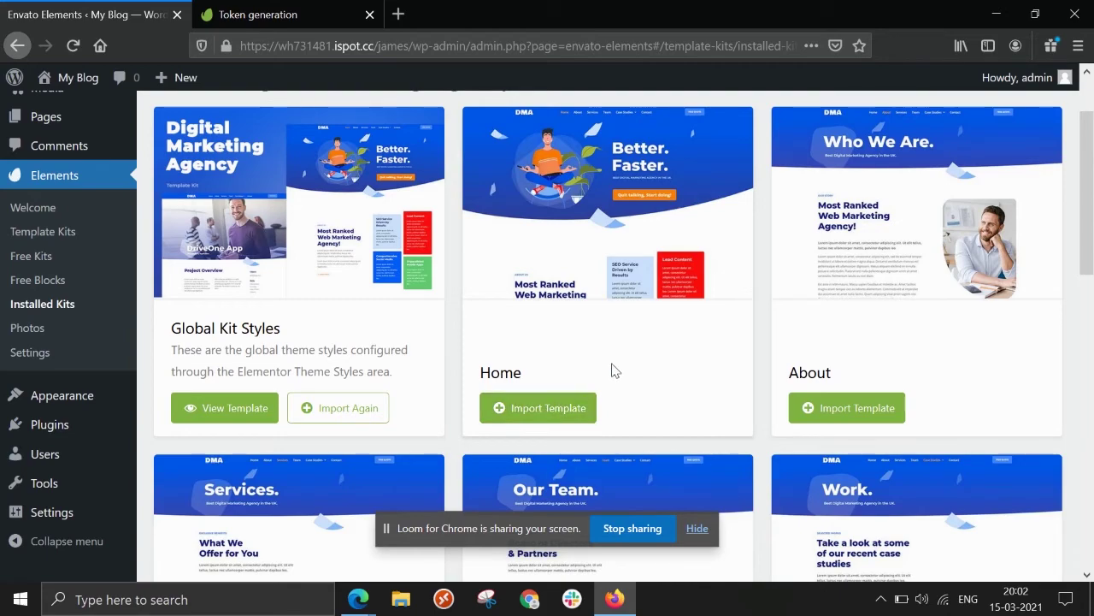
scroll(610, 368, "down", 5)
scroll(604, 322, "down", 2)
scroll(632, 222, "down", 2)
scroll(658, 273, "down", 3)
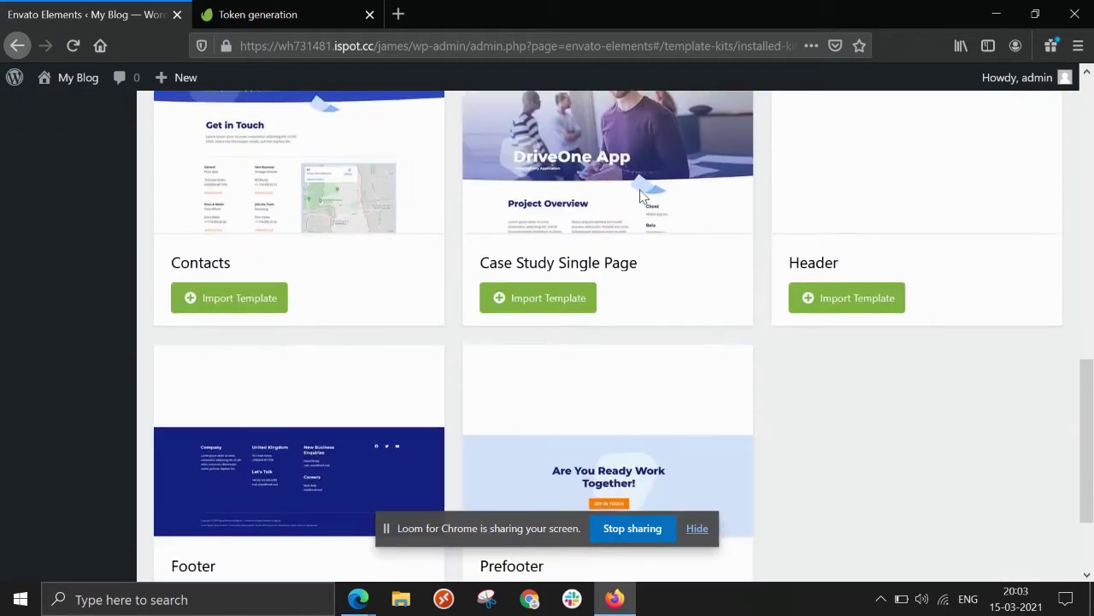
scroll(679, 366, "up", 1)
scroll(679, 367, "up", 2)
scroll(679, 364, "up", 2)
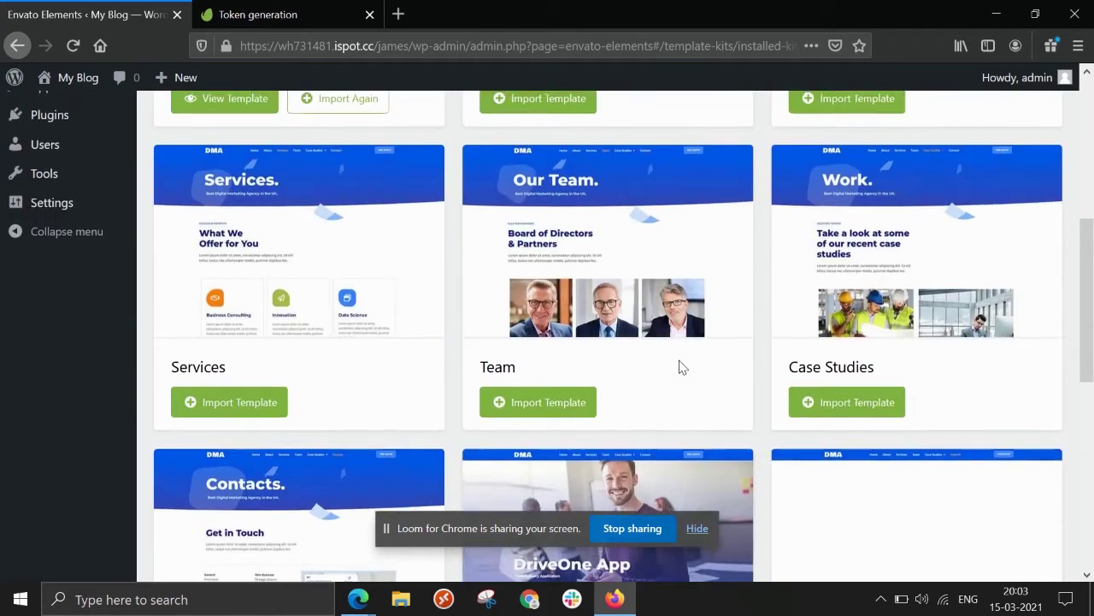
scroll(880, 379, "up", 1)
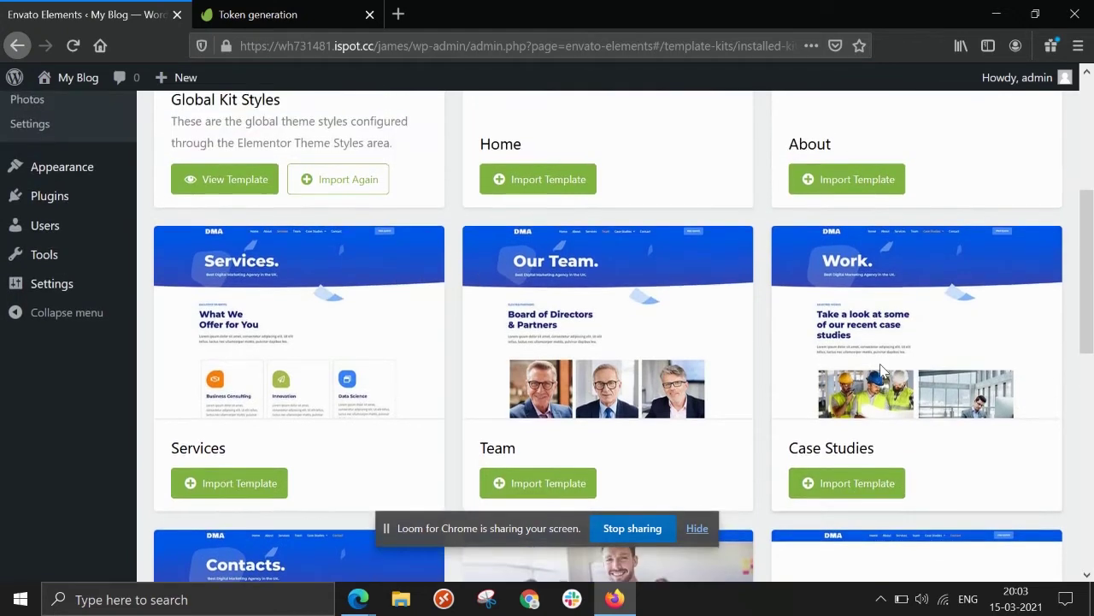
scroll(880, 370, "up", 2)
scroll(880, 370, "up", 1)
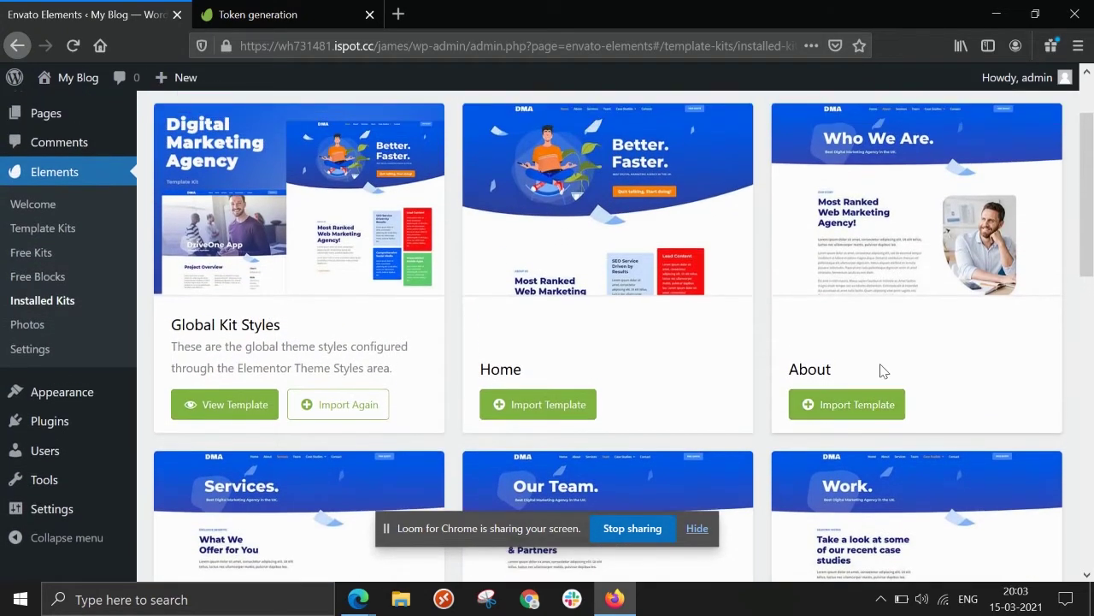
scroll(882, 369, "down", 1)
scroll(616, 358, "up", 1)
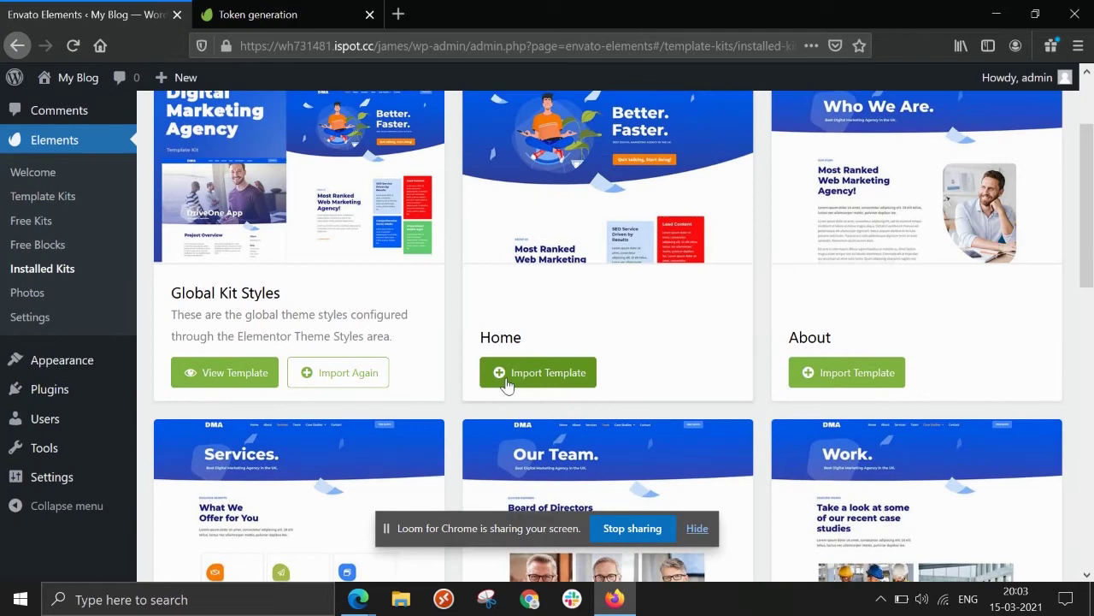
Import the About, Services, Contacts, Header and Prefooter templates from the DMA kit.
left_click(808, 373)
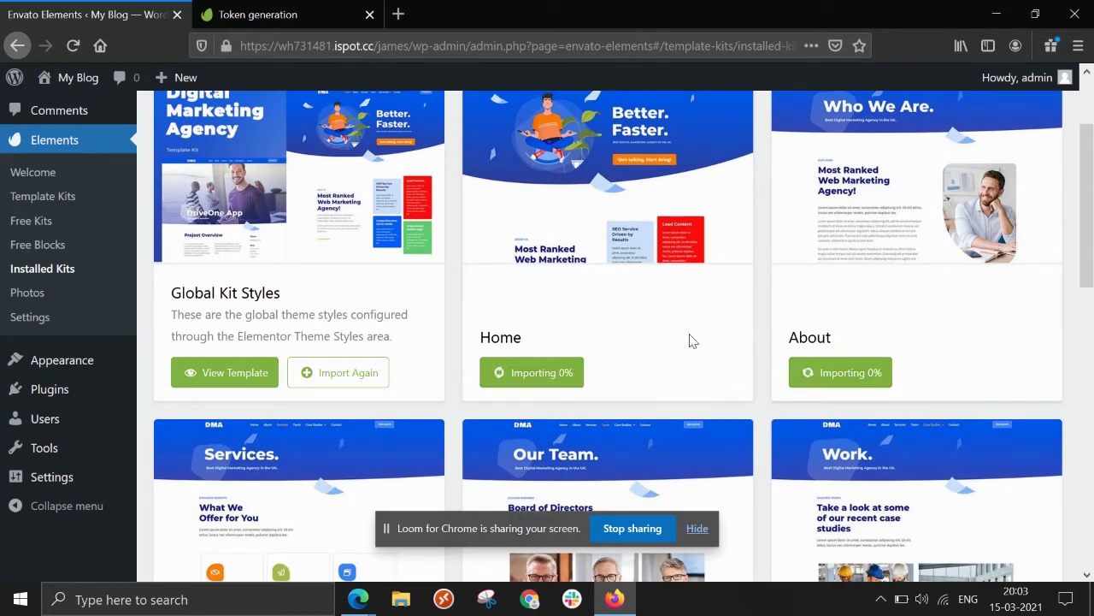
scroll(684, 338, "down", 5)
left_click(270, 341)
scroll(528, 347, "down", 3)
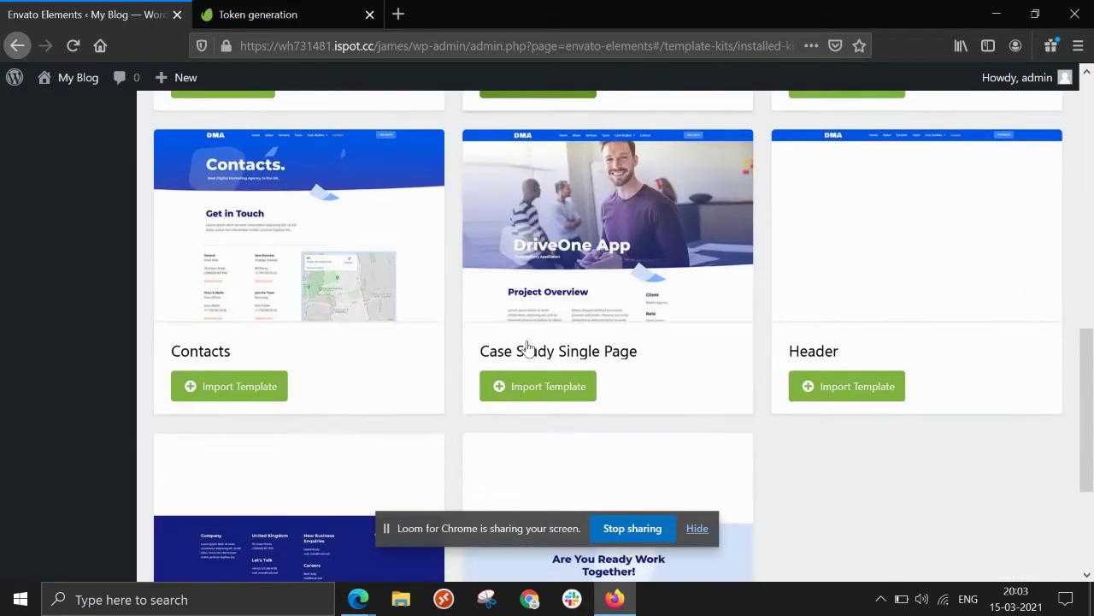
left_click(256, 390)
scroll(613, 332, "down", 2)
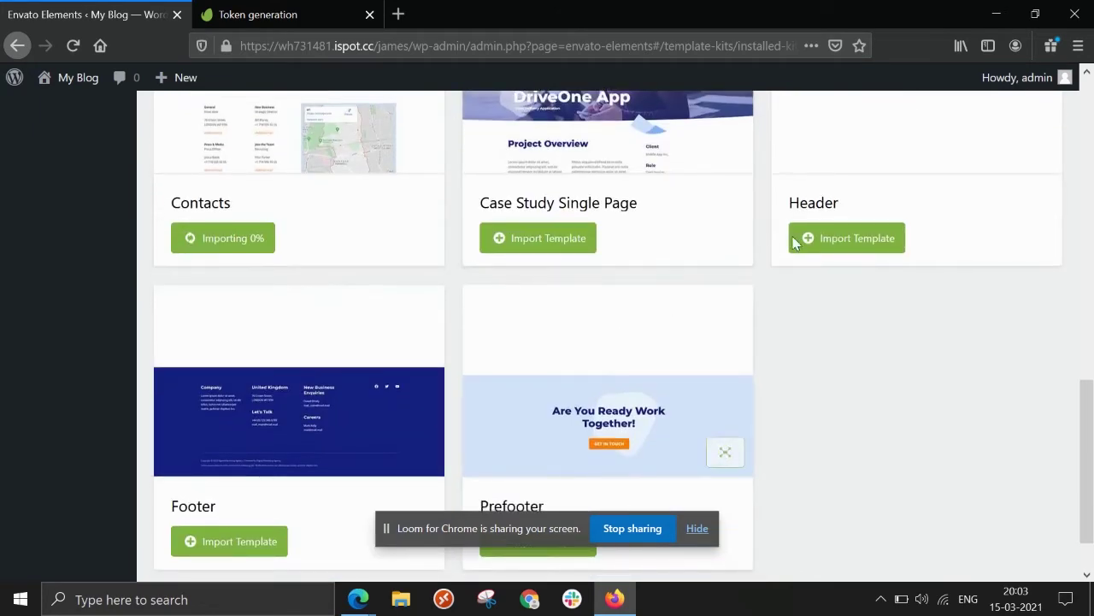
left_click(799, 240)
scroll(796, 311, "down", 1)
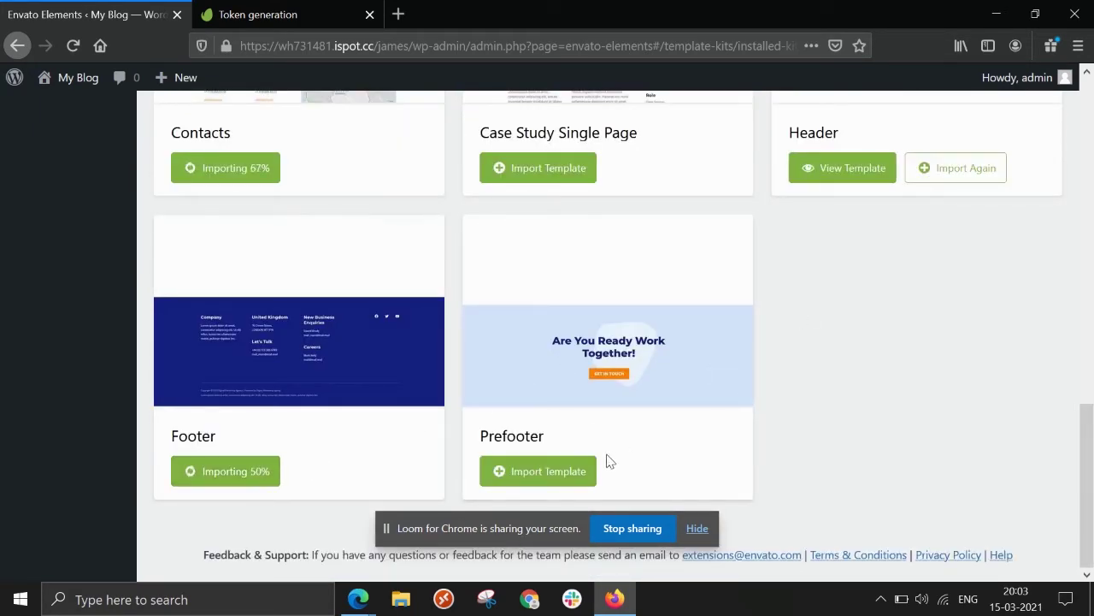
left_click(540, 475)
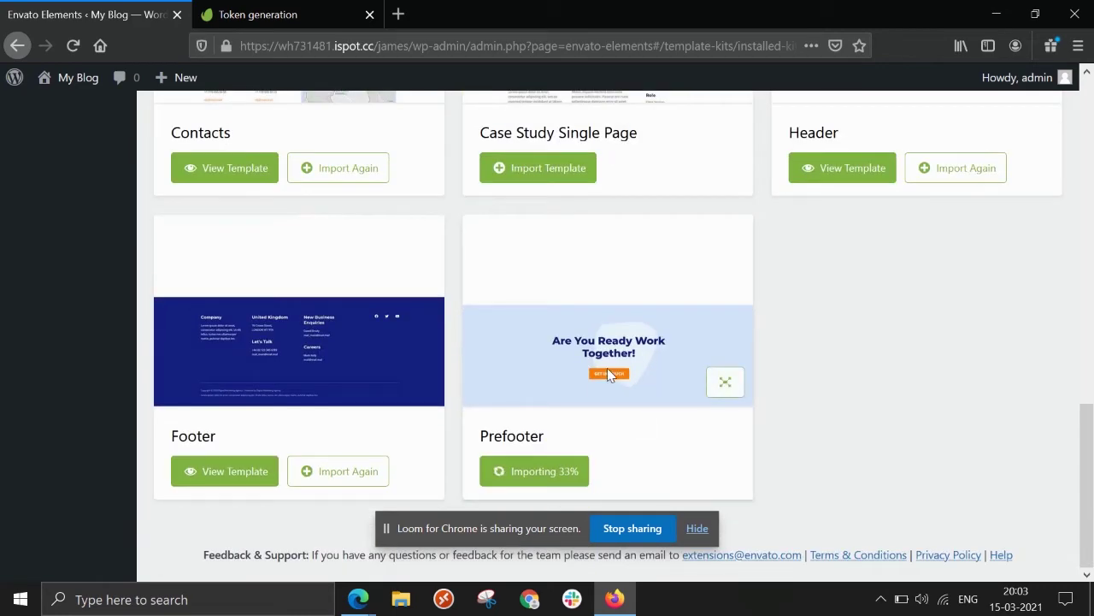
scroll(810, 309, "up", 2)
scroll(811, 309, "up", 5)
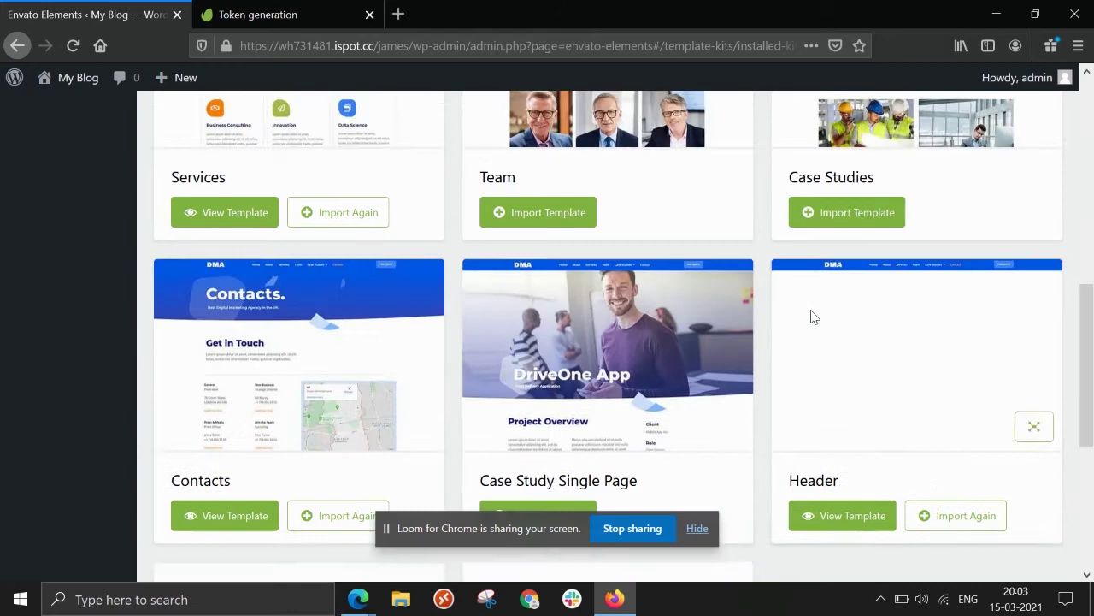
scroll(811, 309, "up", 2)
scroll(811, 309, "up", 2)
scroll(812, 312, "up", 4)
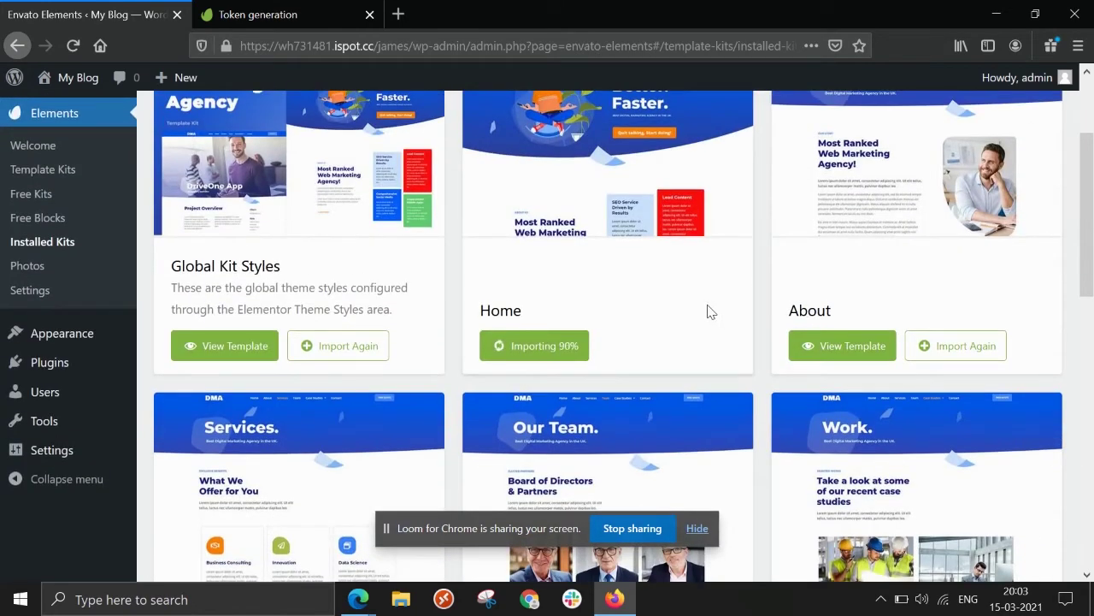
scroll(709, 312, "up", 3)
scroll(703, 367, "down", 1)
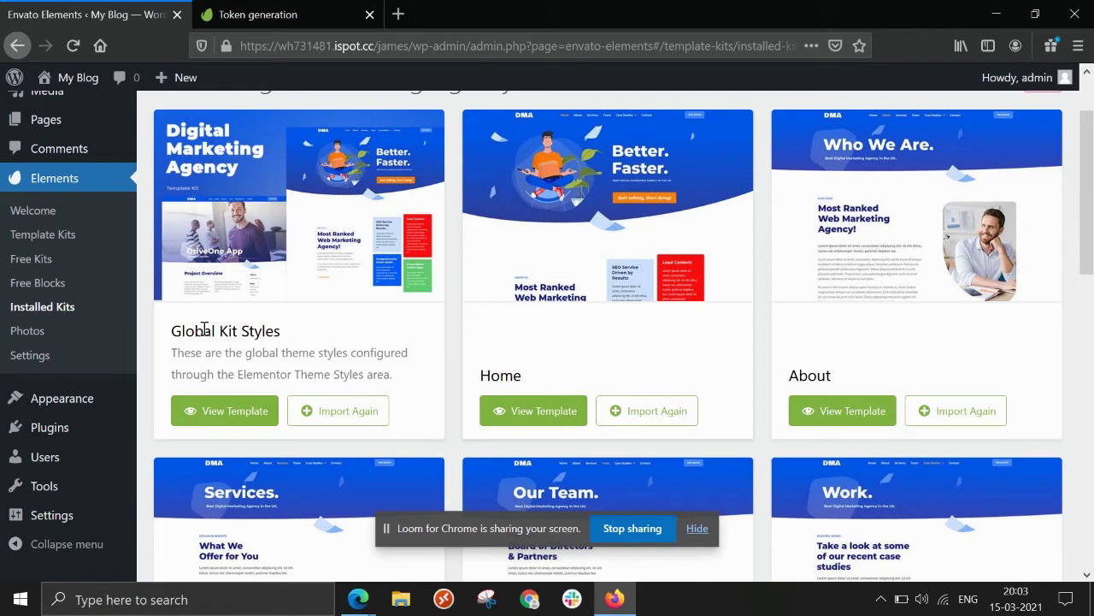
scroll(94, 359, "up", 2)
scroll(81, 334, "down", 3)
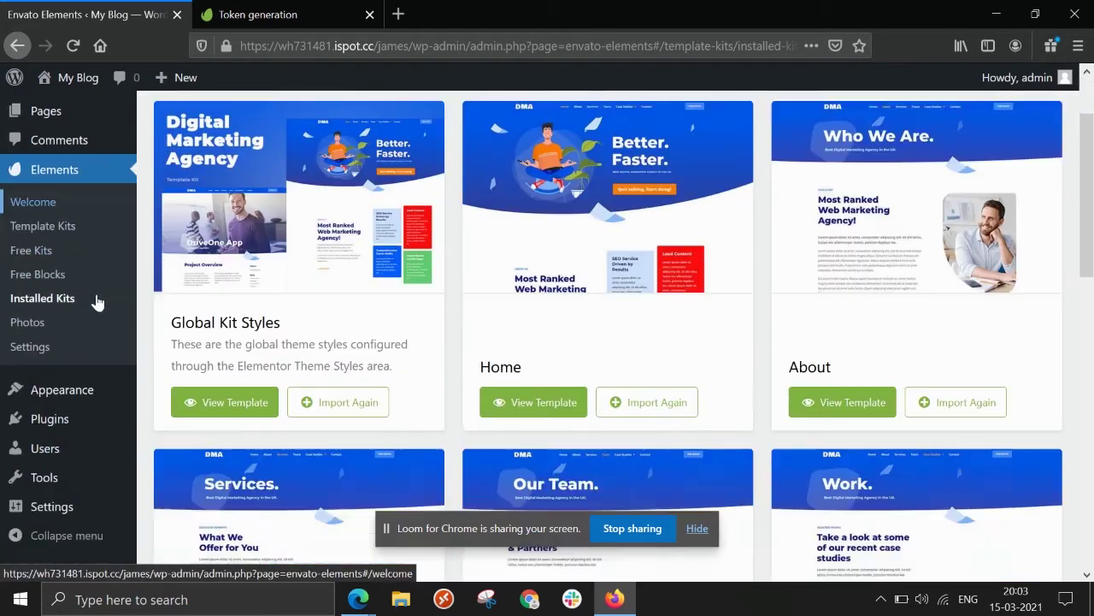
Publish a new page titled Home and launch the Elementor editor on it.
scroll(214, 256, "up", 2)
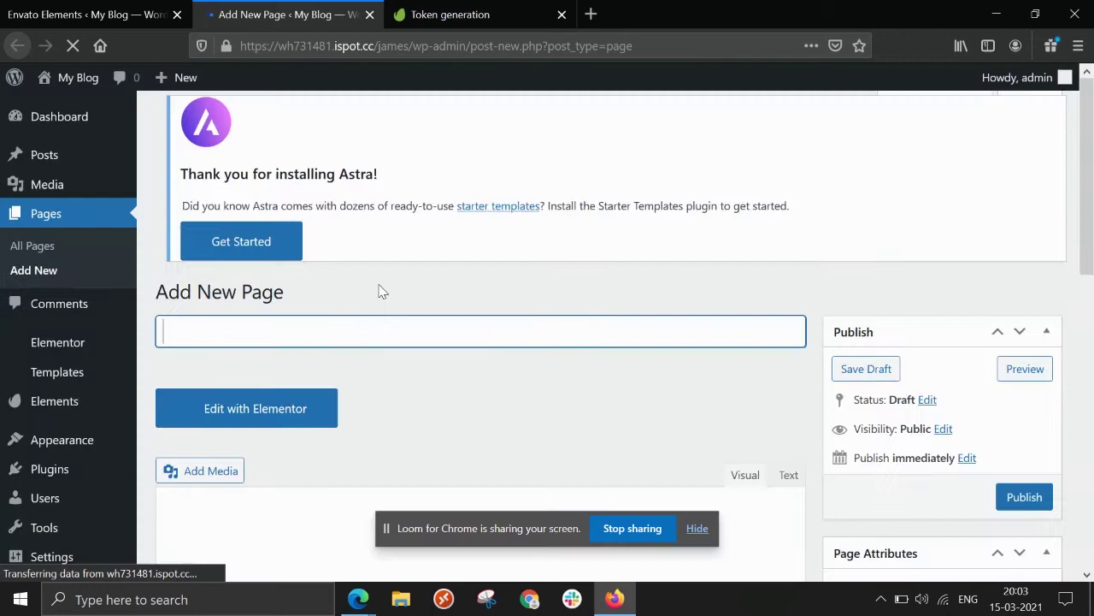
type("G")
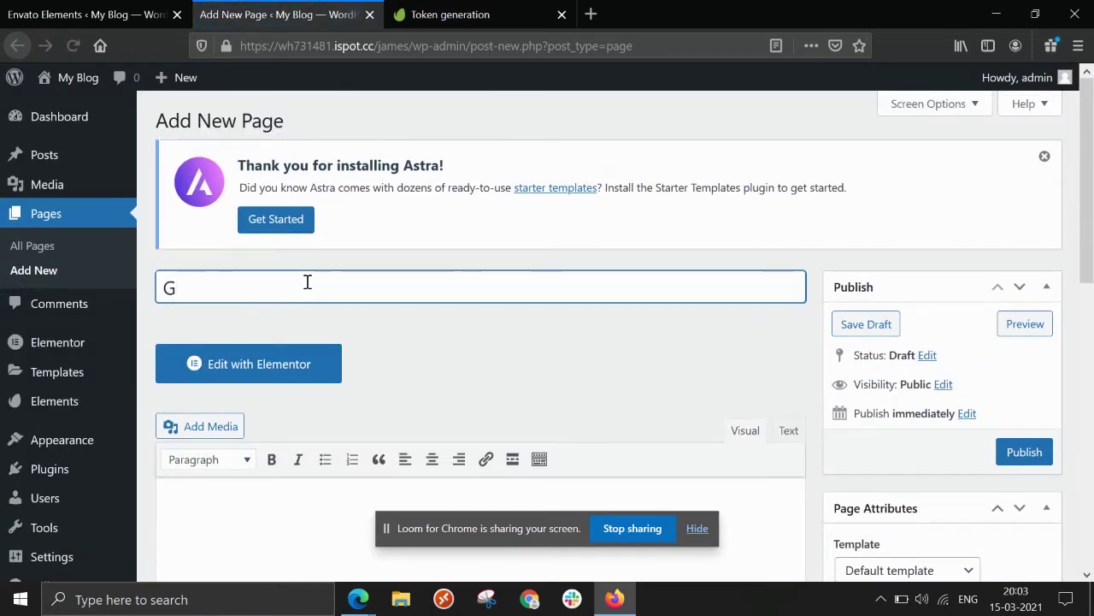
key("BackSpace")
type("Home")
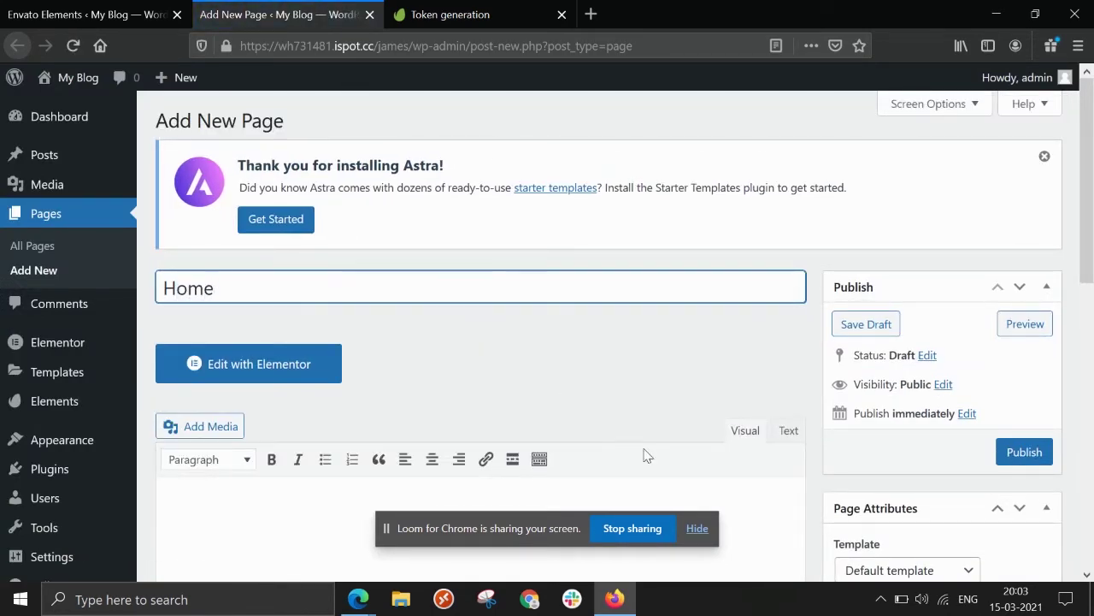
left_click(1022, 451)
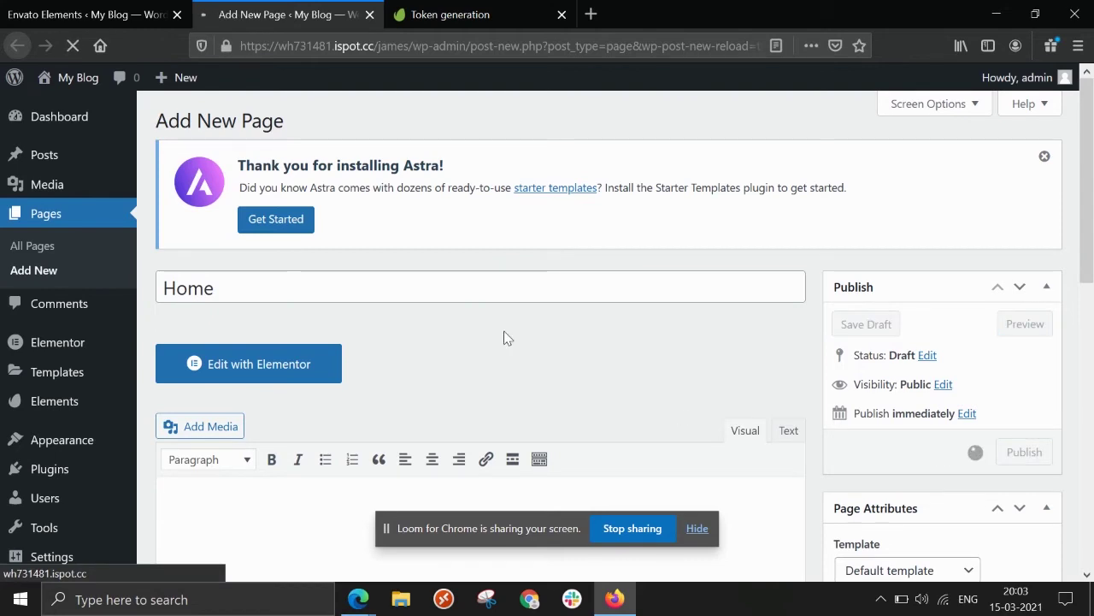
scroll(440, 304, "down", 2)
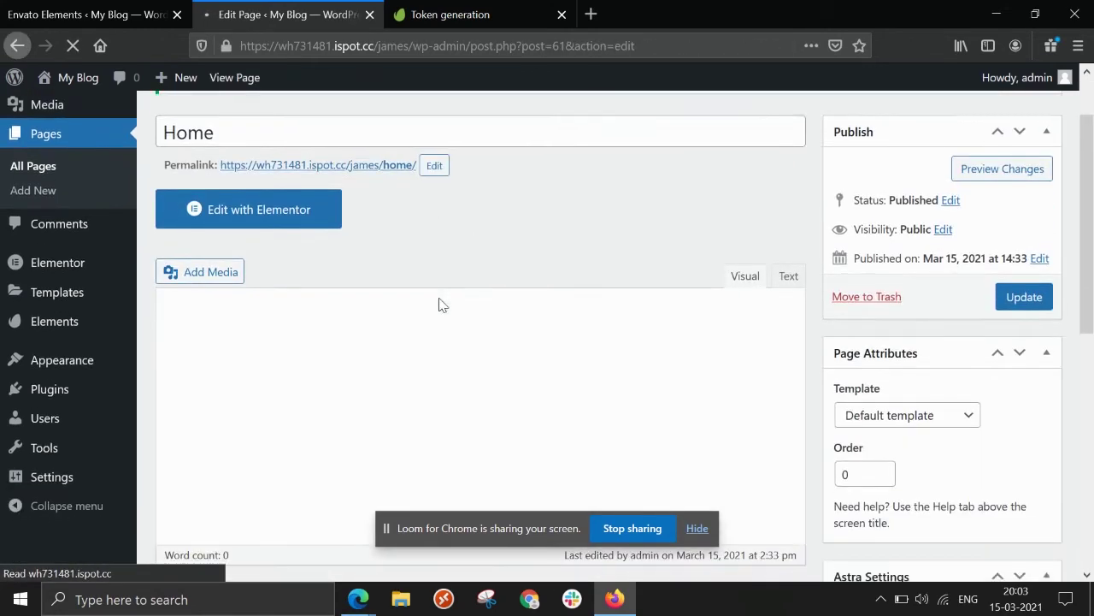
left_click(274, 222)
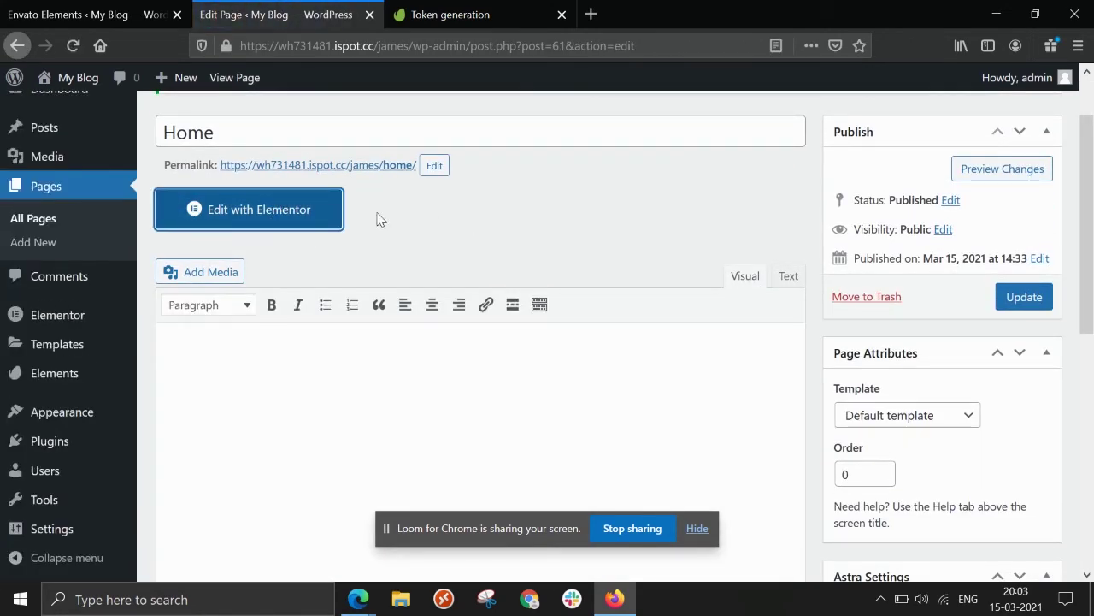
left_click(254, 215)
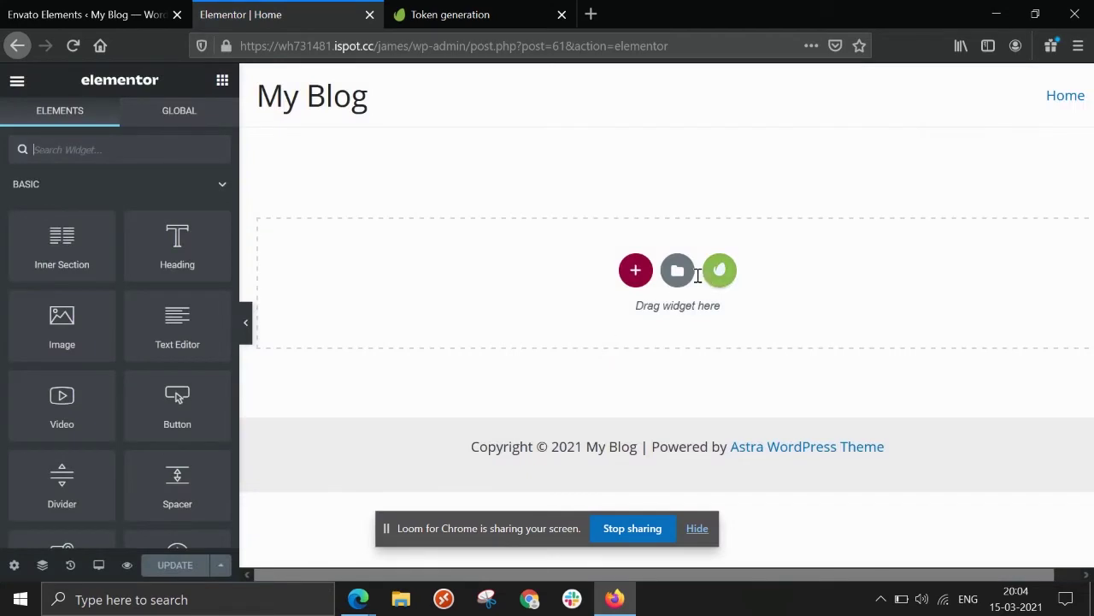
From My Templates sorted by creation date, insert the Home template with its document settings.
left_click(677, 272)
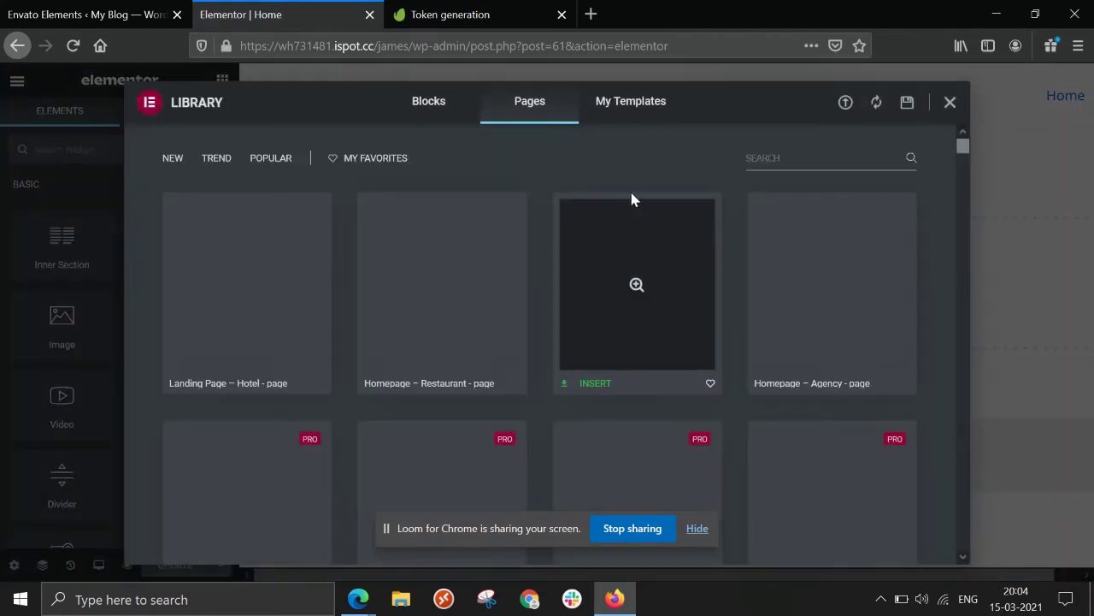
left_click(633, 121)
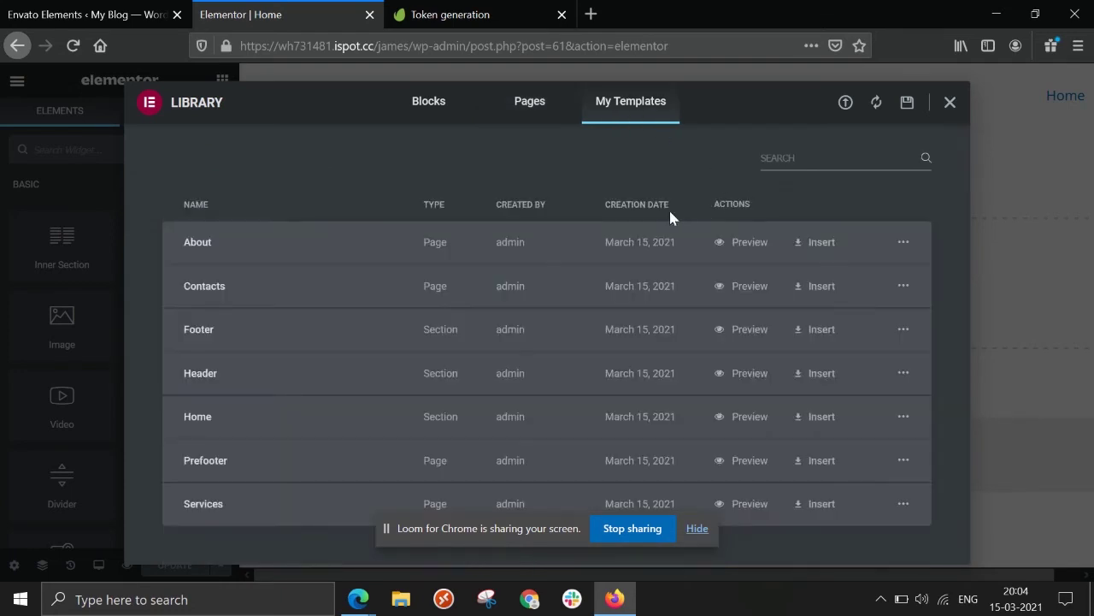
left_click(628, 207)
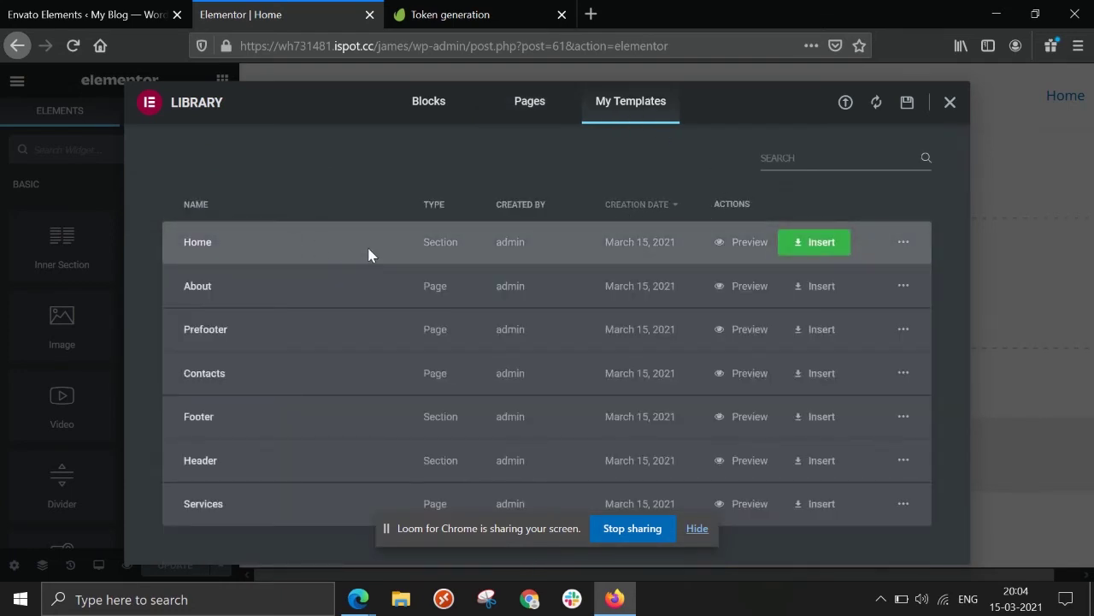
left_click(801, 242)
left_click(630, 377)
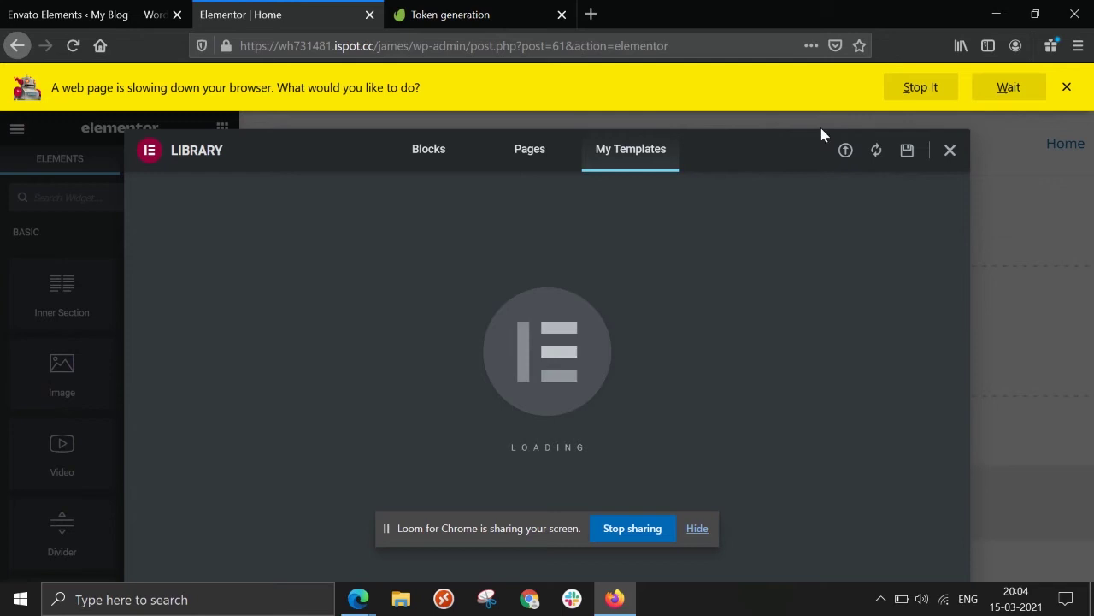
left_click(1001, 87)
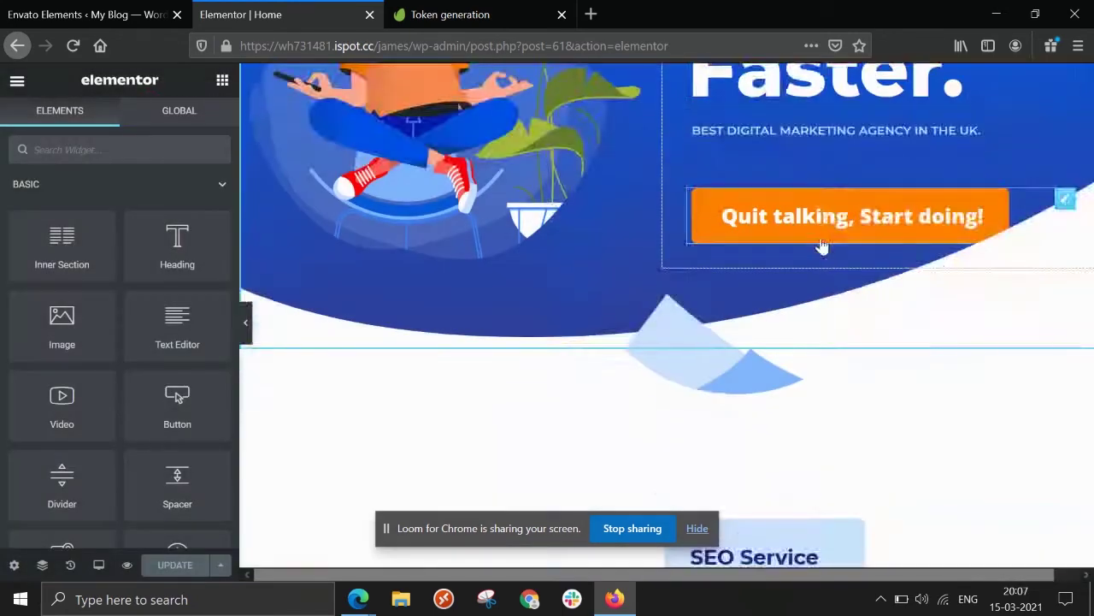
scroll(742, 293, "up", 1)
scroll(612, 323, "up", 1)
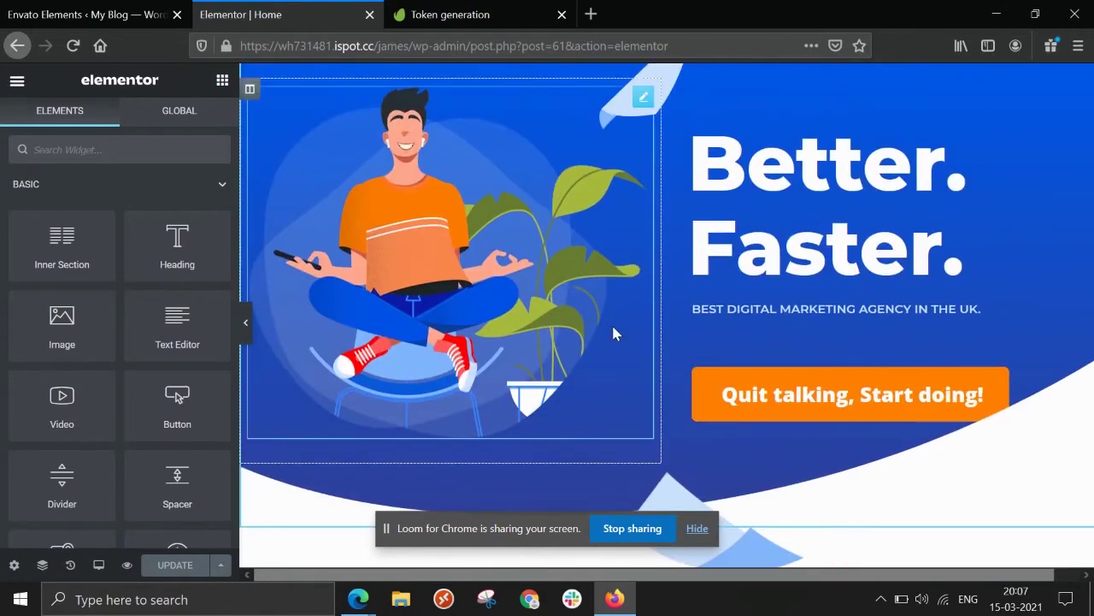
scroll(493, 305, "down", 3)
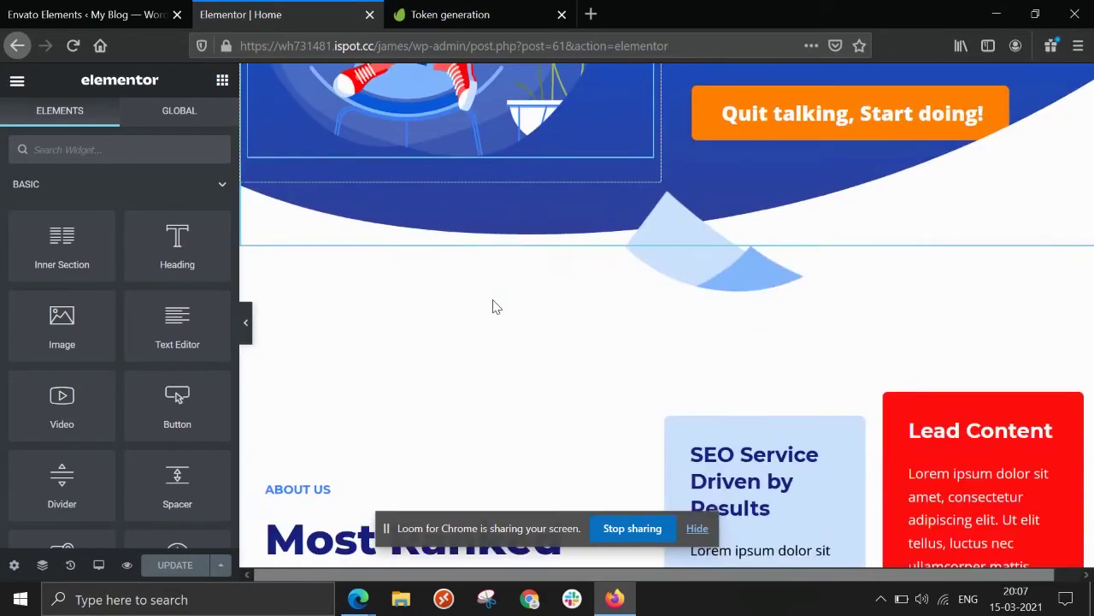
scroll(548, 258, "down", 3)
From All Pages, open the live Home page in a new browser tab.
left_click(94, 15)
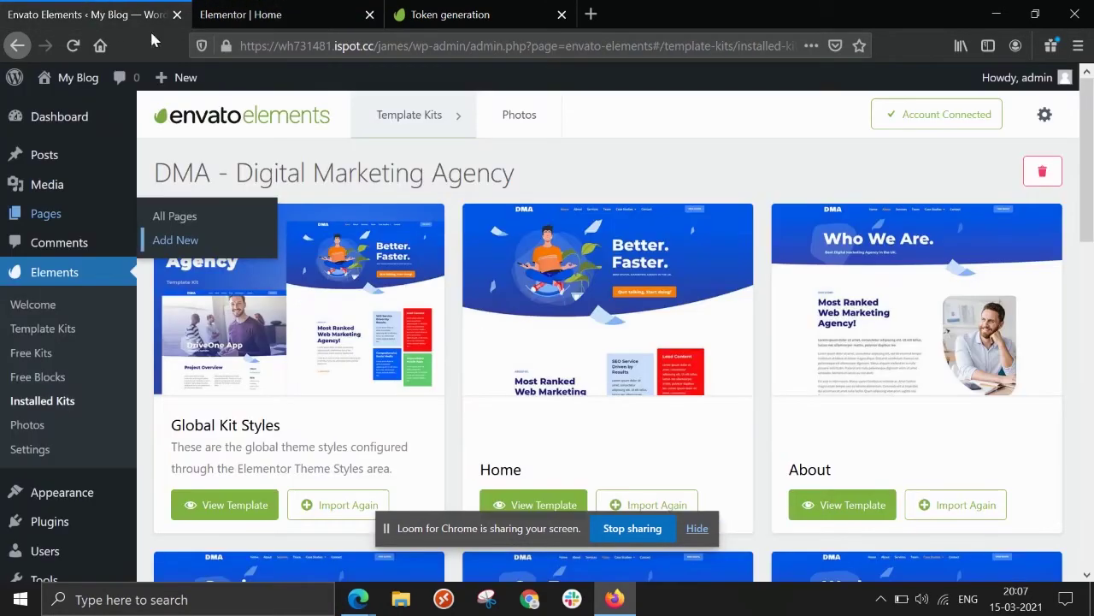
left_click(249, 224)
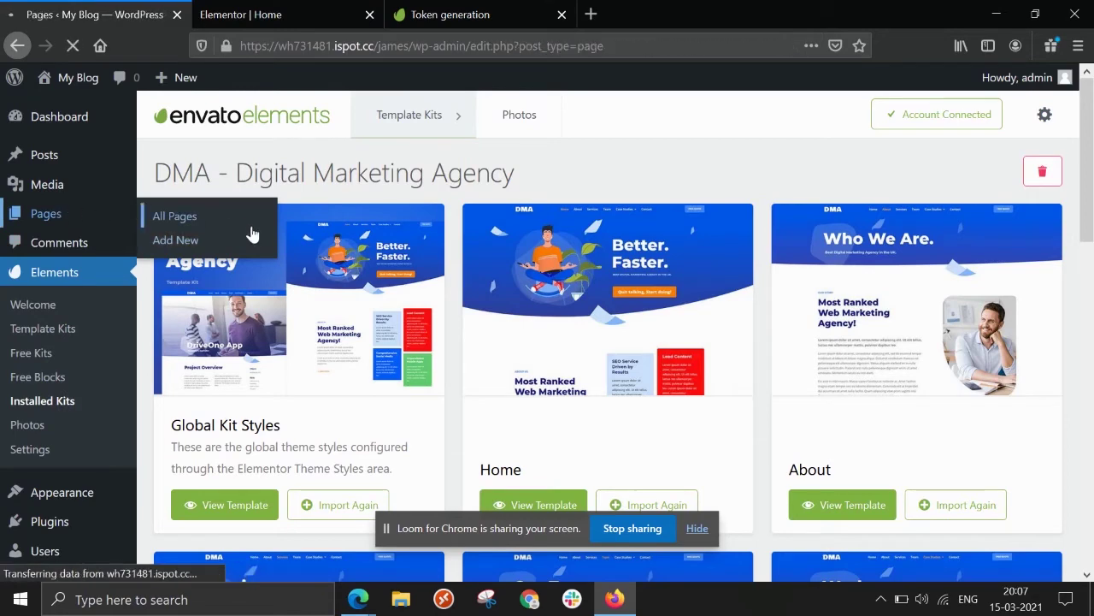
scroll(332, 253, "down", 1)
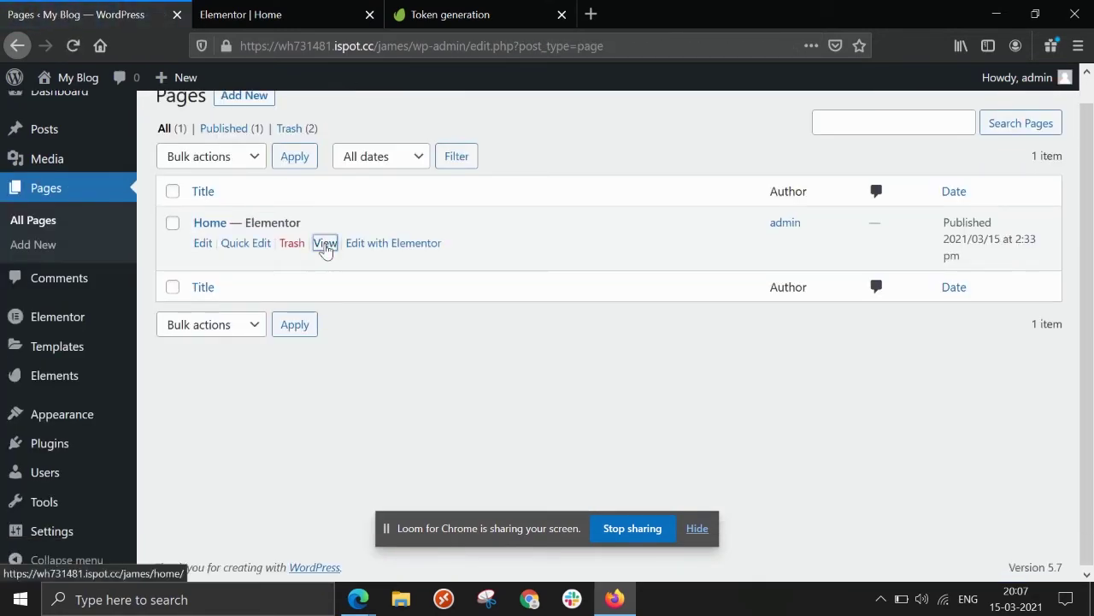
middle_click(325, 244)
Scroll through the live Home page's DMA design, then open Reading Settings in the admin.
left_click(296, 17)
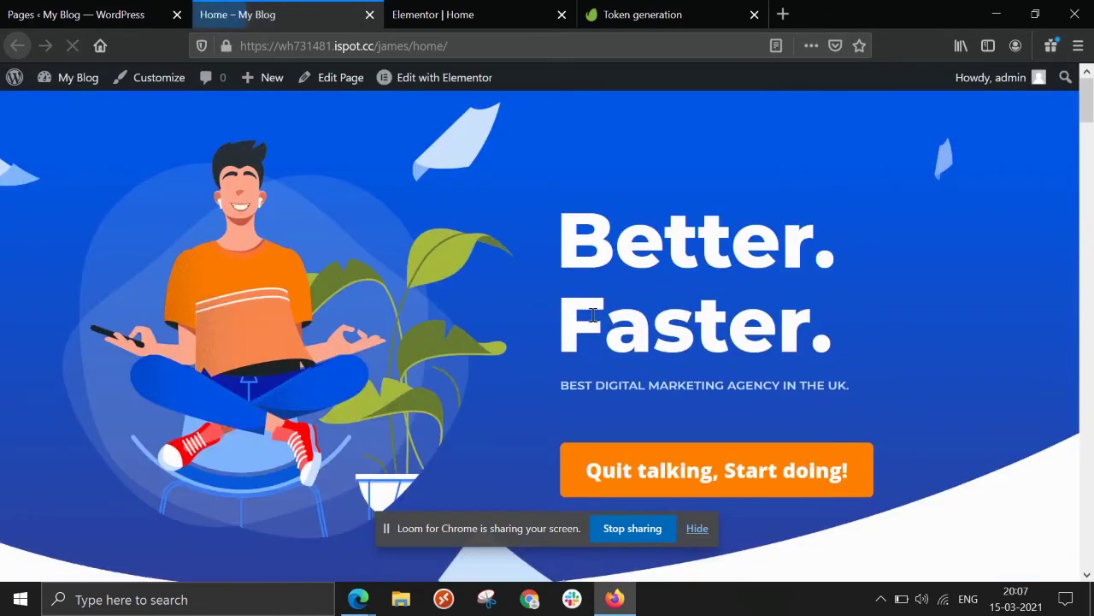
scroll(596, 322, "down", 5)
scroll(595, 321, "down", 3)
scroll(595, 321, "down", 5)
scroll(595, 321, "down", 5)
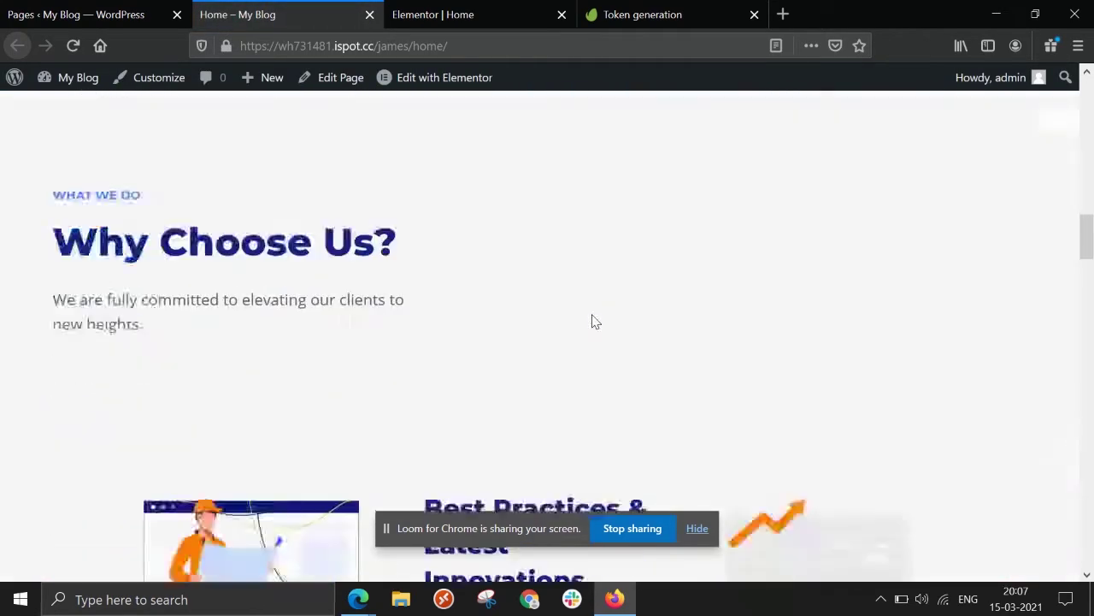
scroll(595, 321, "down", 5)
scroll(593, 319, "down", 5)
scroll(590, 318, "down", 5)
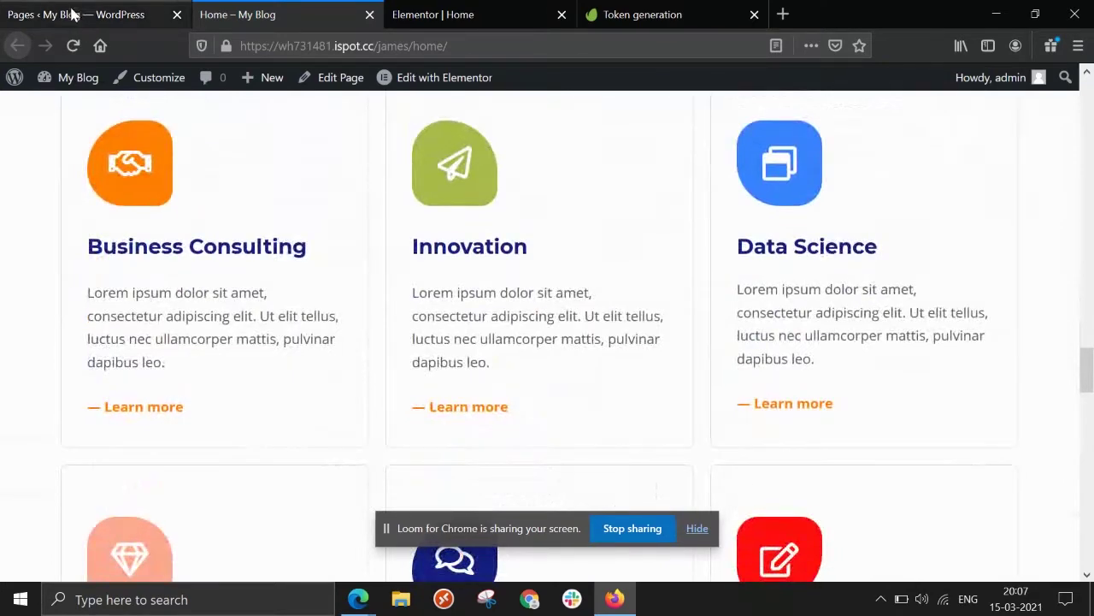
left_click(73, 14)
left_click(181, 400)
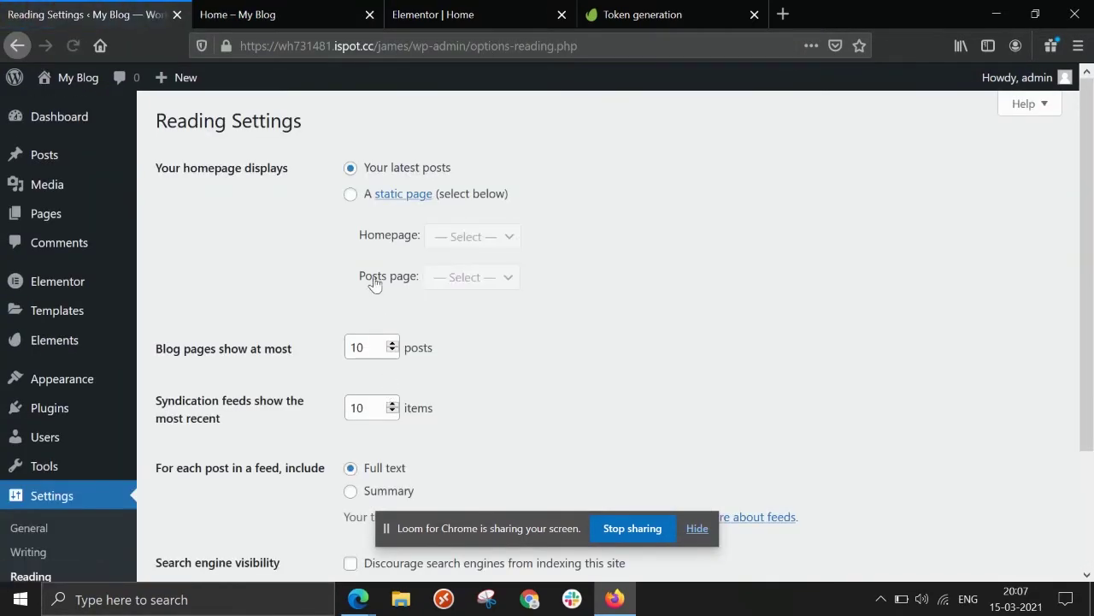
Make the Home page the static homepage in Reading settings and save the changes.
left_click(350, 196)
left_click(475, 244)
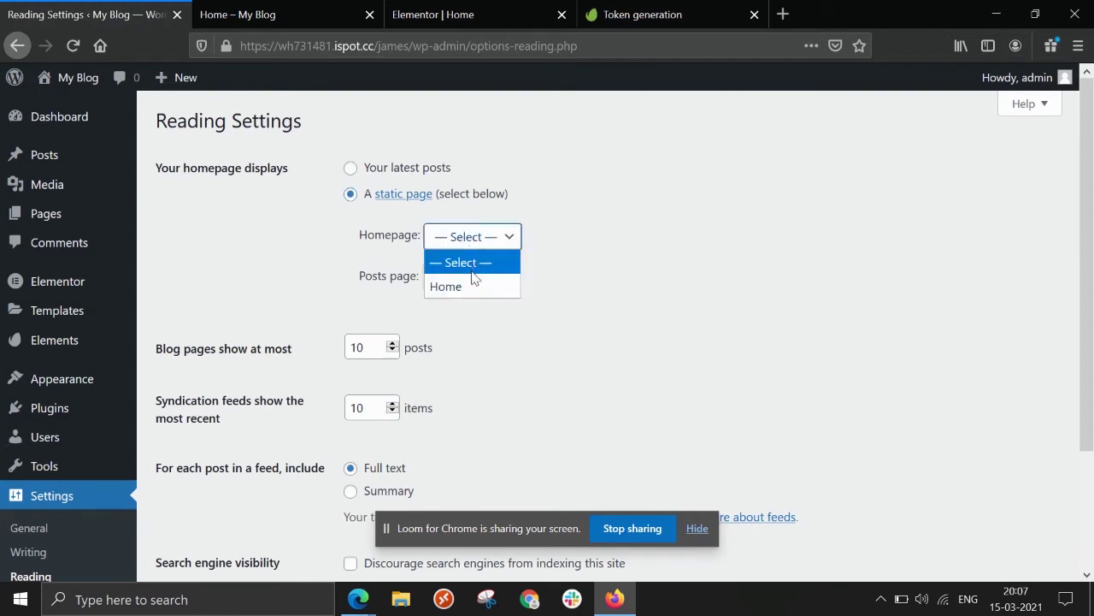
left_click(467, 285)
scroll(540, 323, "down", 3)
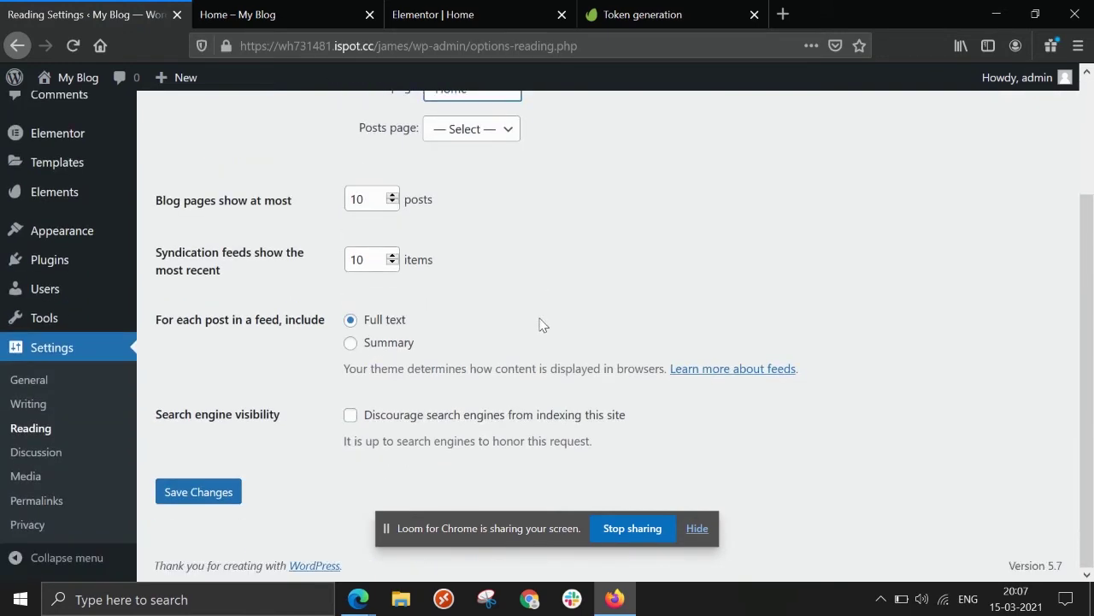
left_click(219, 489)
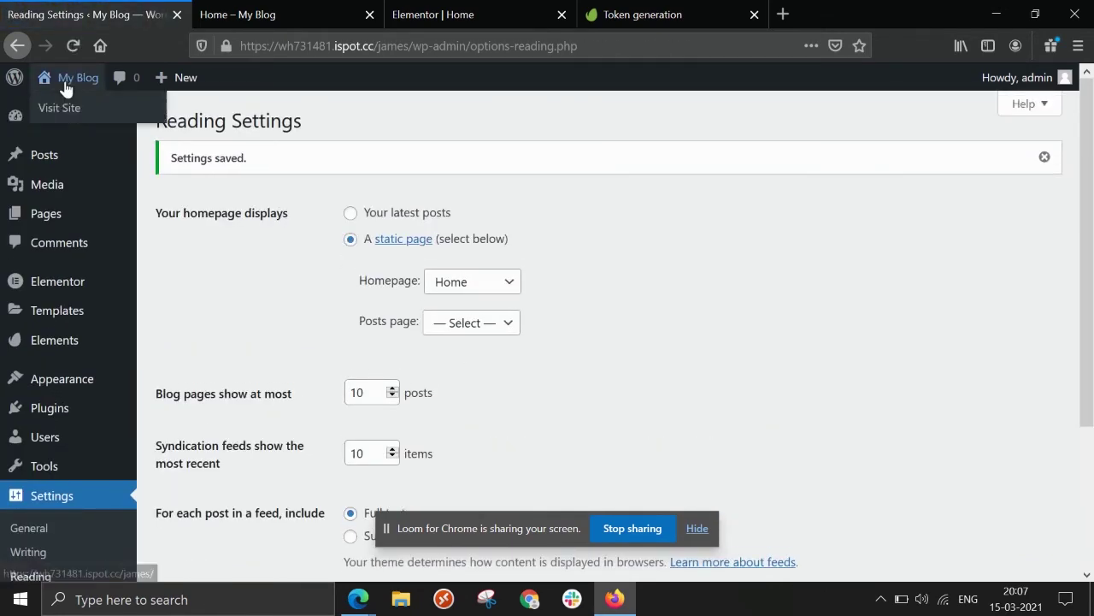
Open the live site in a new tab and scroll through the front page to check it.
middle_click(59, 108)
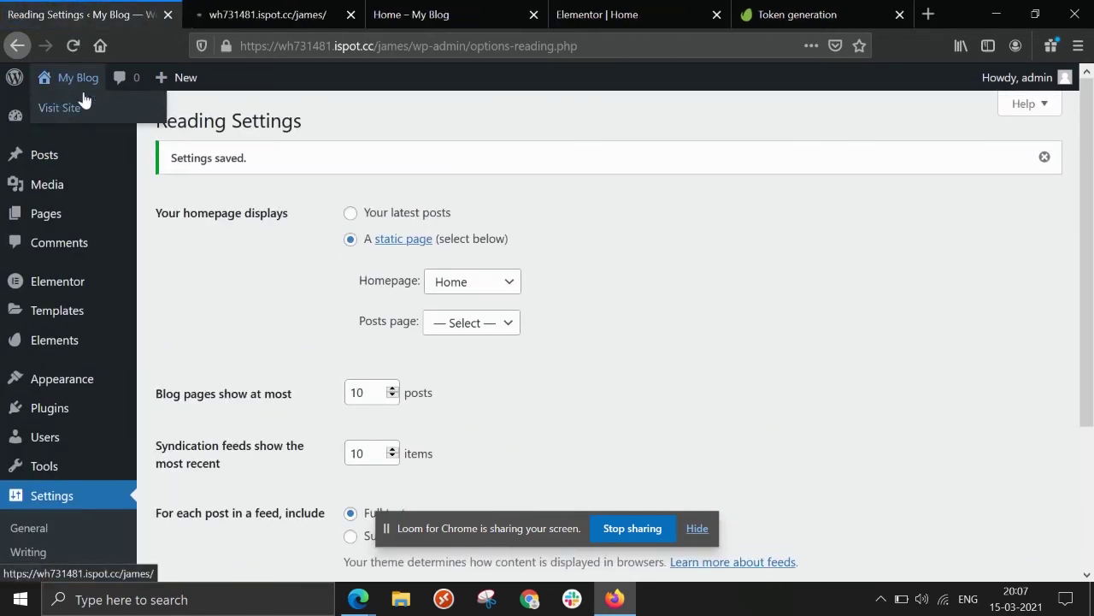
left_click(284, 22)
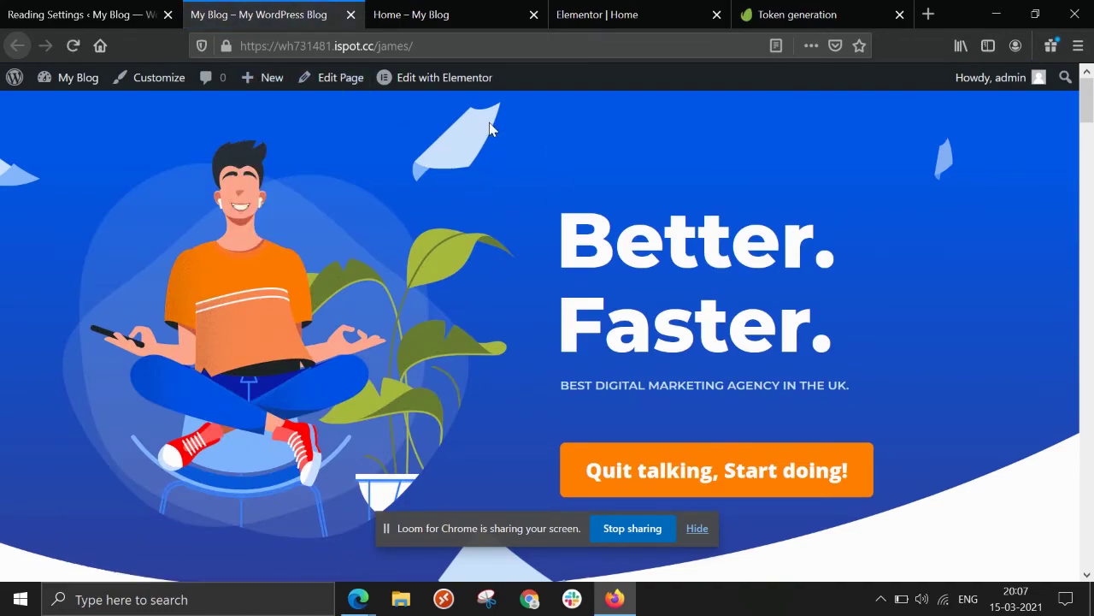
scroll(496, 120, "down", 5)
scroll(498, 115, "down", 5)
scroll(499, 113, "down", 3)
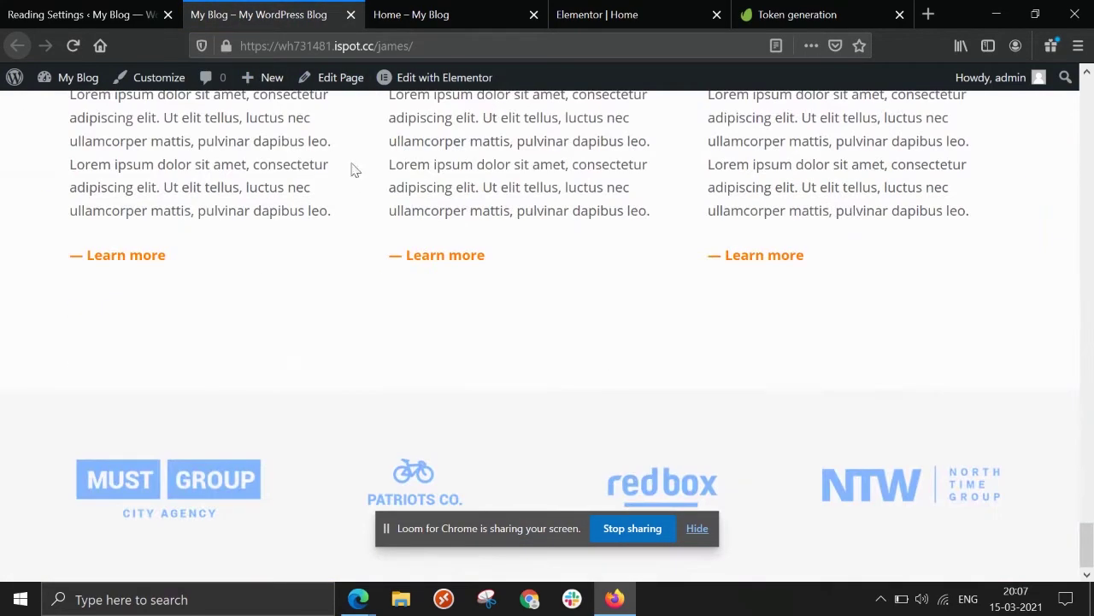
left_click(110, 17)
mouse_move(46, 214)
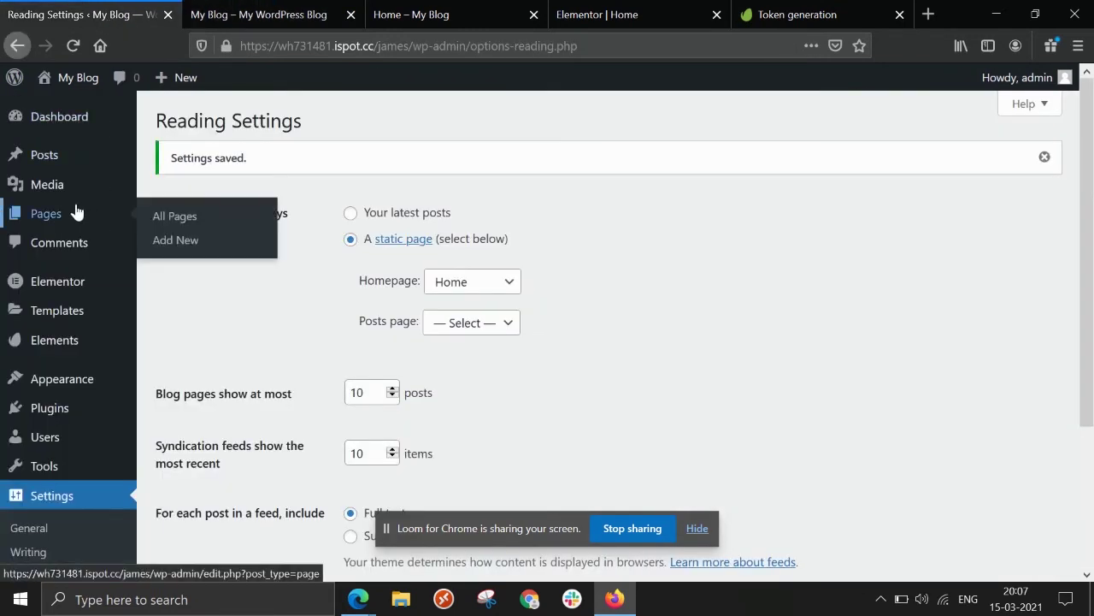
Quick Edit the Home page in All Pages and change its template to Elementor Full Width.
left_click(193, 205)
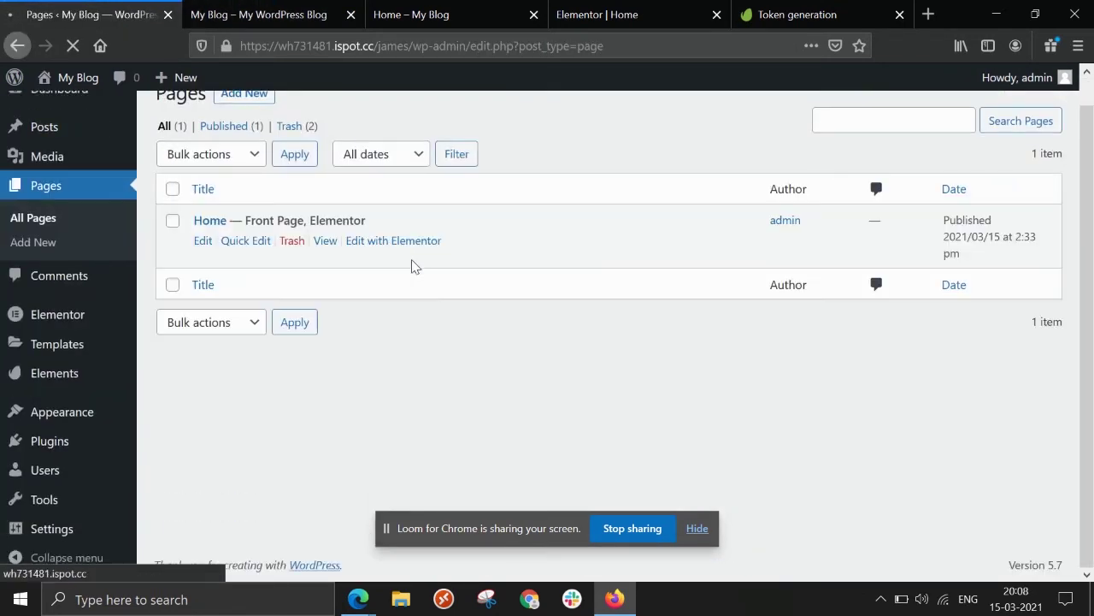
left_click(237, 245)
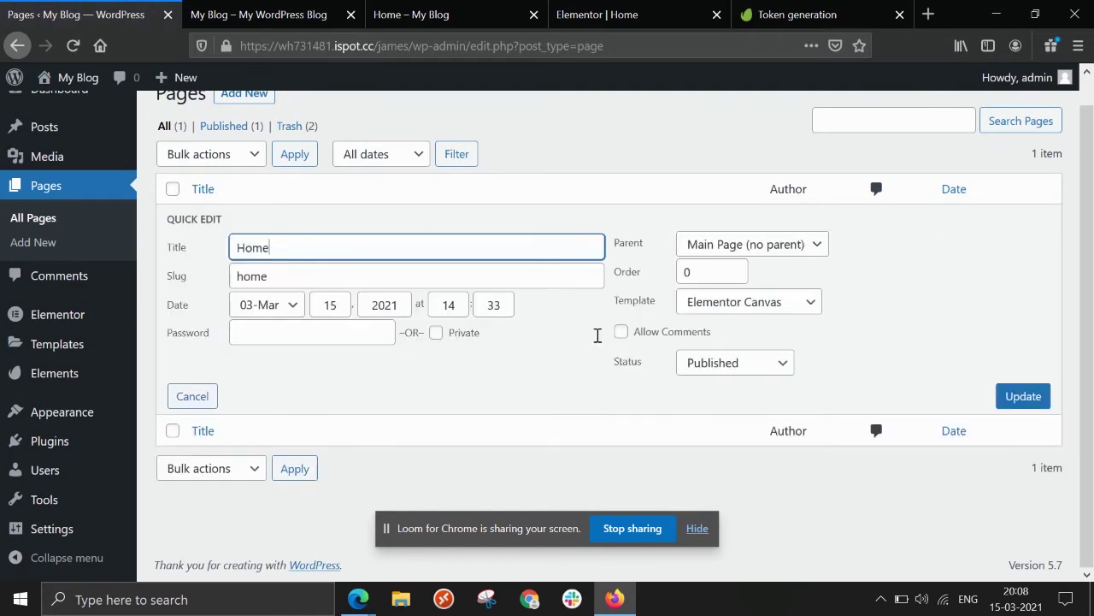
left_click(735, 310)
left_click(731, 387)
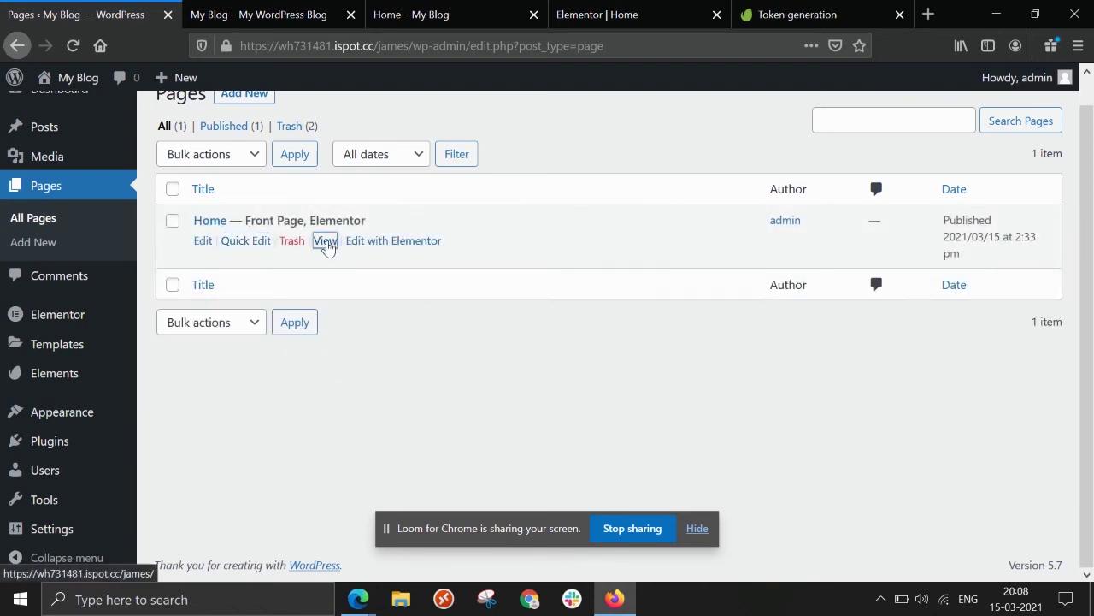
Open the Home page's front end in a new tab and scroll through it, checking the My Blog header.
middle_click(326, 242)
left_click(228, 15)
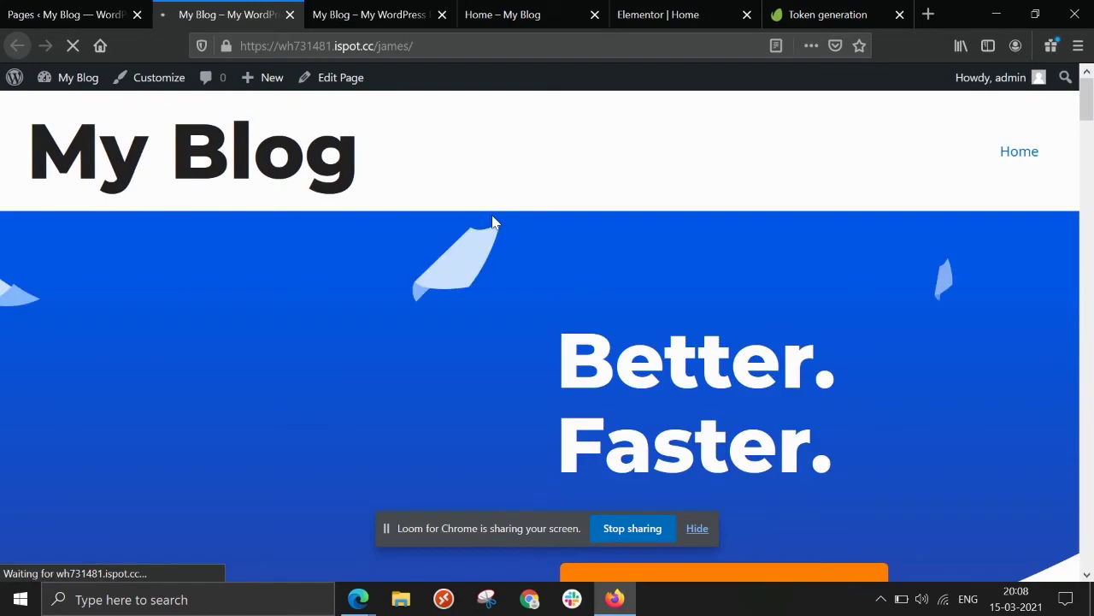
scroll(741, 259, "down", 3)
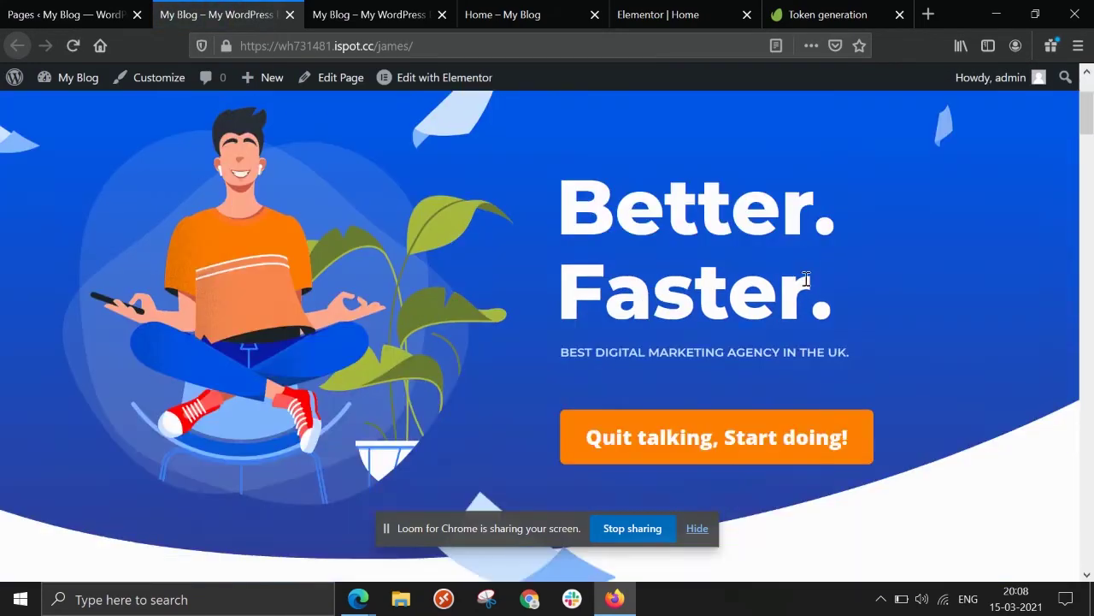
scroll(807, 282, "up", 3)
scroll(798, 139, "down", 5)
scroll(783, 187, "down", 5)
scroll(779, 187, "down", 5)
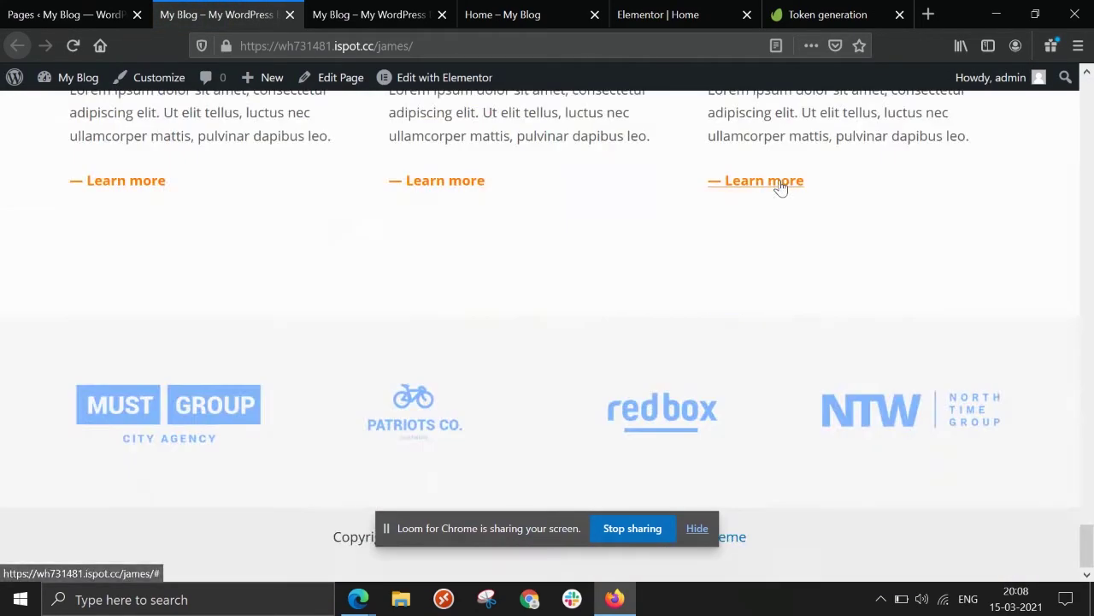
Go back to the Pages list and load Elementor's Theme Builder.
left_click(101, 19)
mouse_move(56, 344)
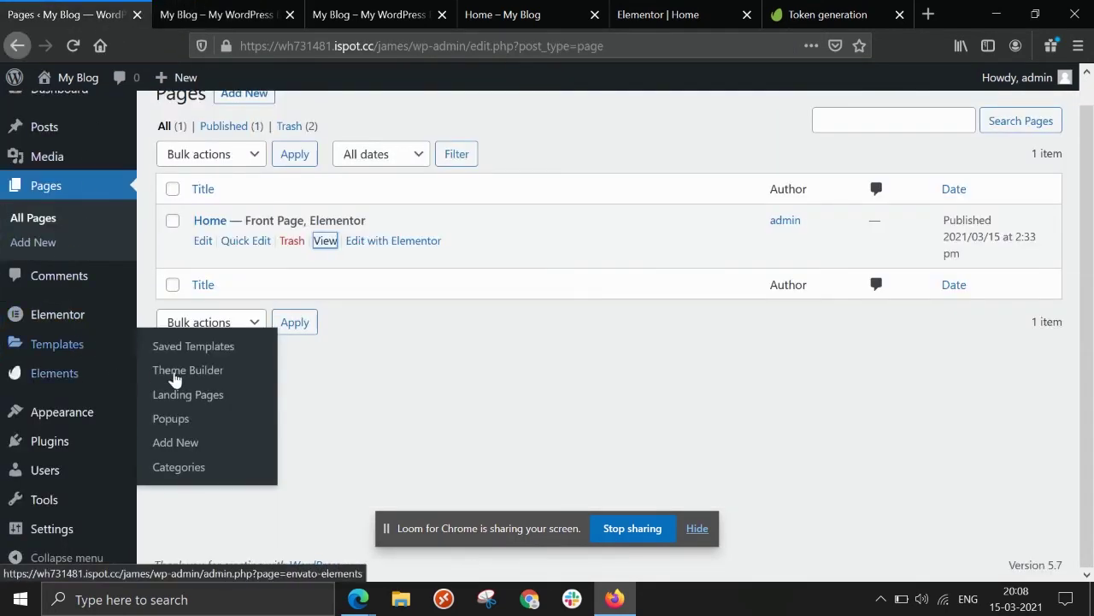
left_click(189, 370)
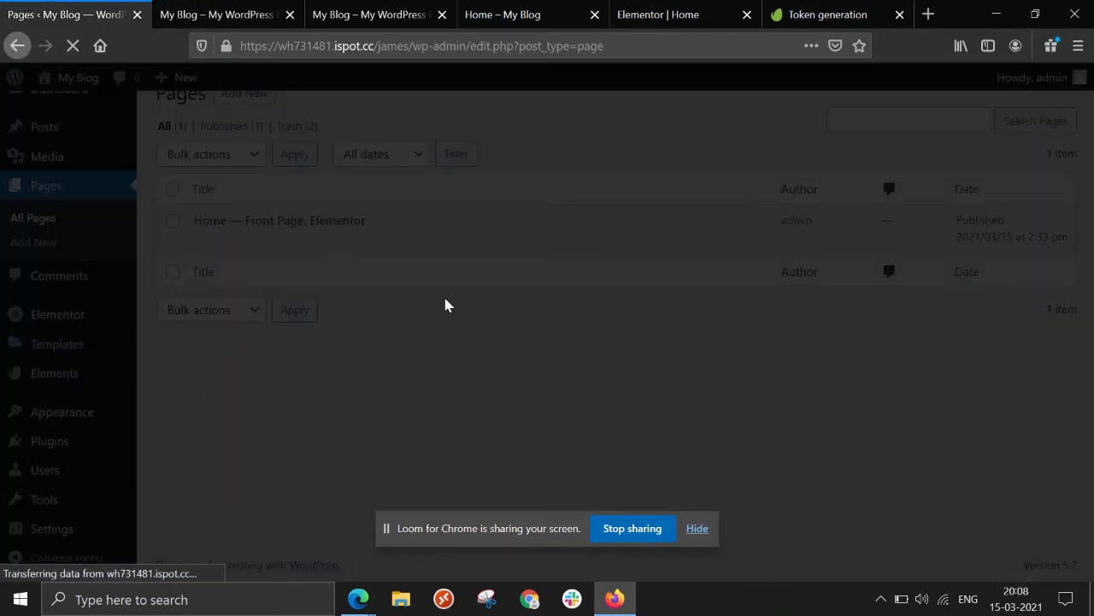
left_click(73, 47)
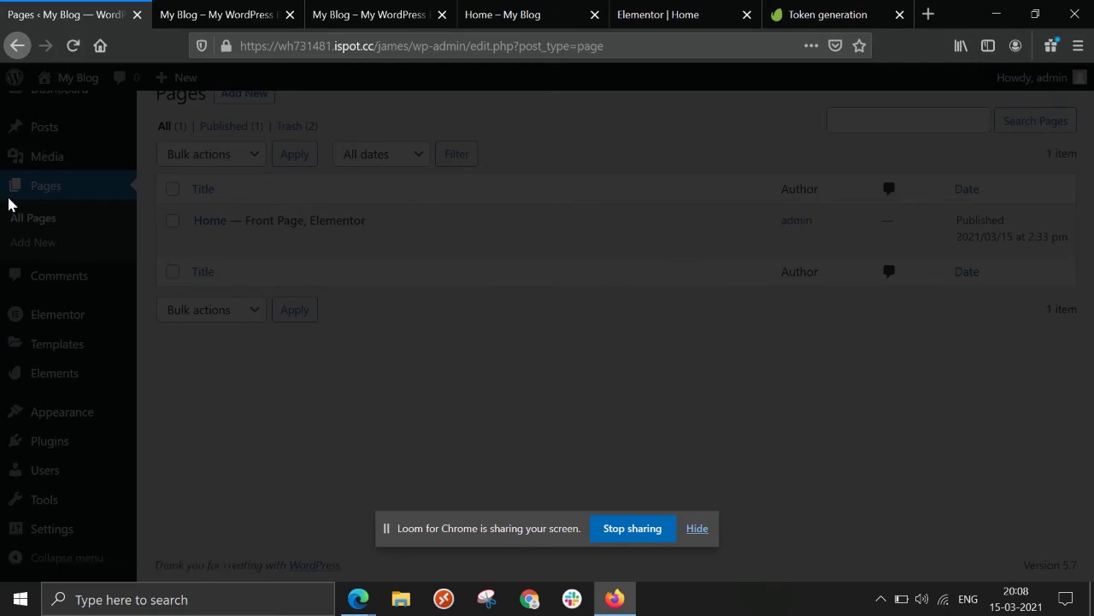
Start a new header template in a separate tab.
left_click(15, 46)
mouse_move(56, 343)
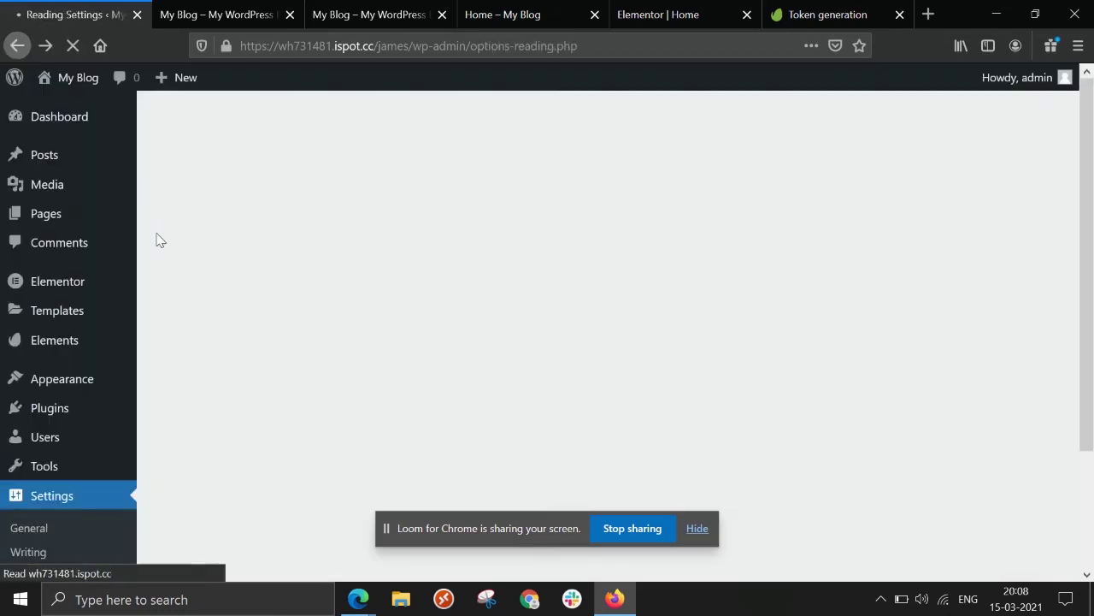
scroll(108, 357, "down", 3)
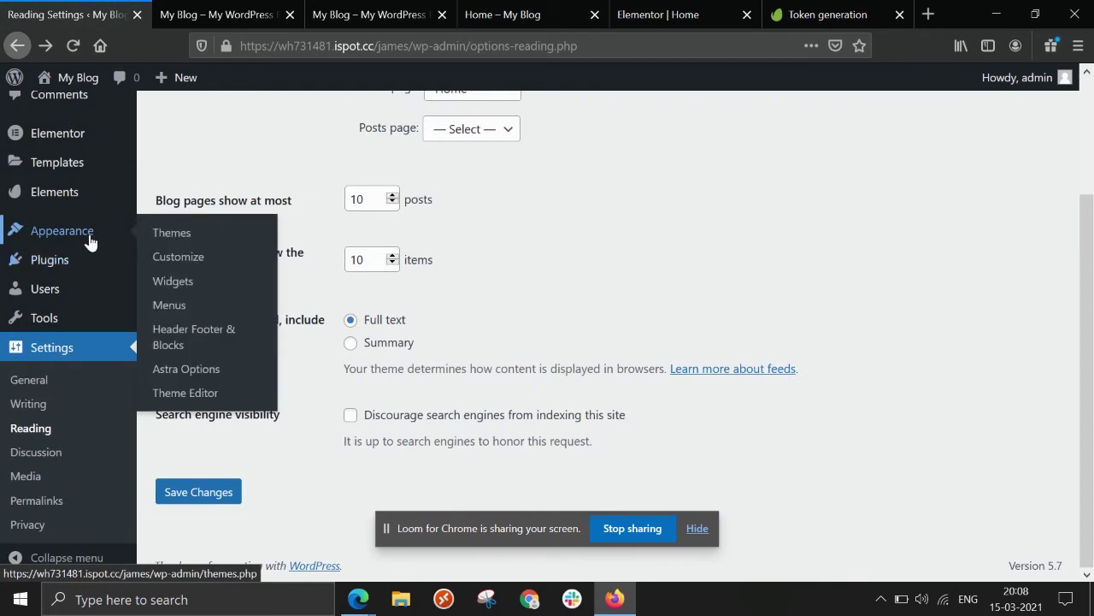
middle_click(204, 342)
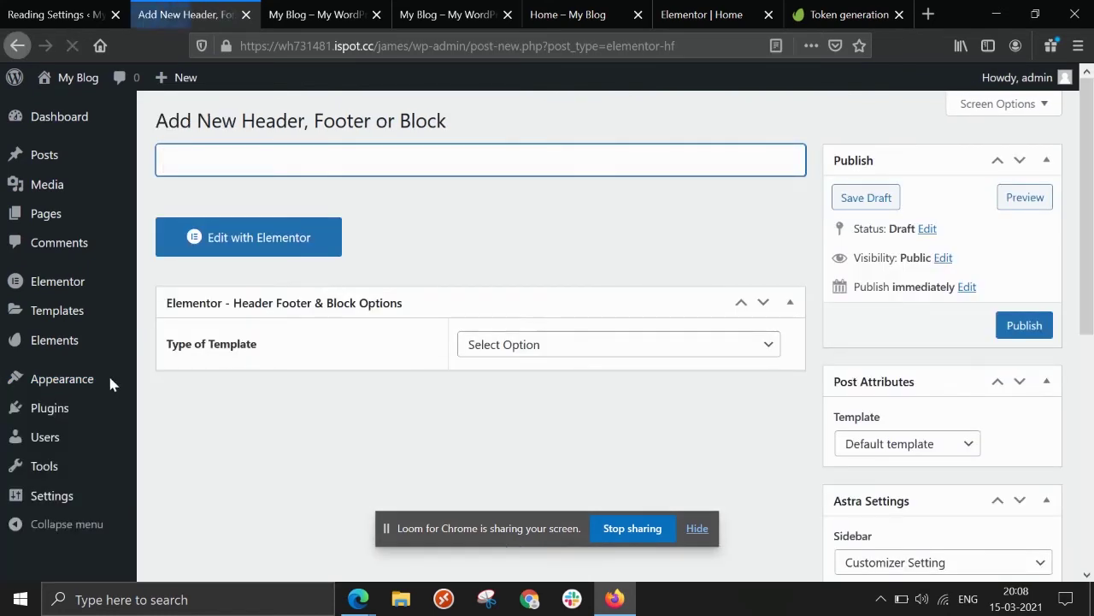
Create 'Main Menu' for the Primary location, add the Home page, and save the menu.
middle_click(192, 445)
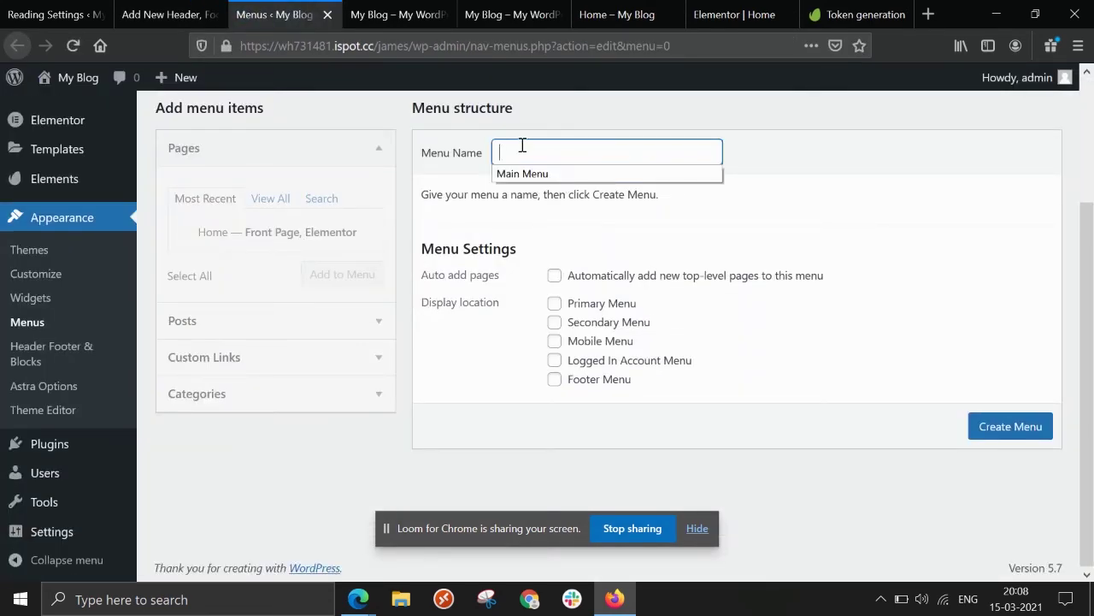
type("Main")
left_click(524, 173)
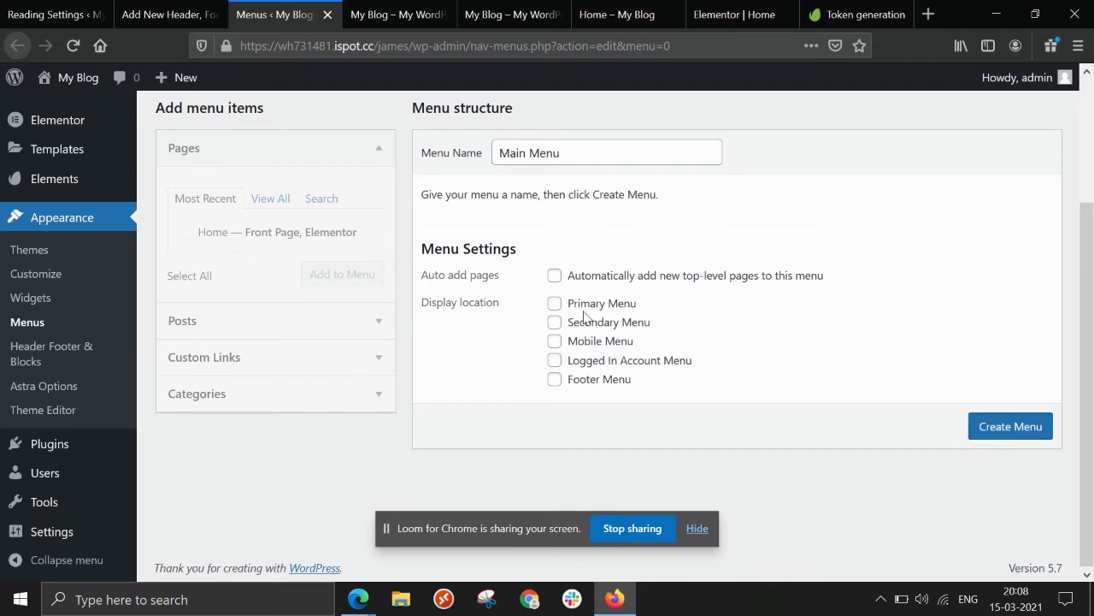
left_click(1008, 436)
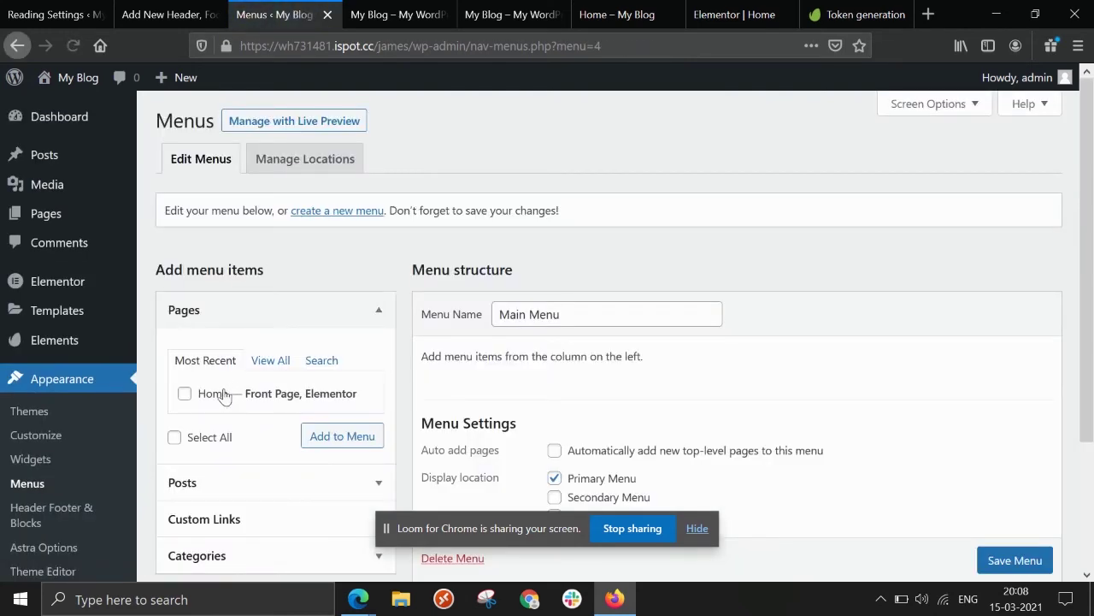
left_click(228, 393)
left_click(376, 437)
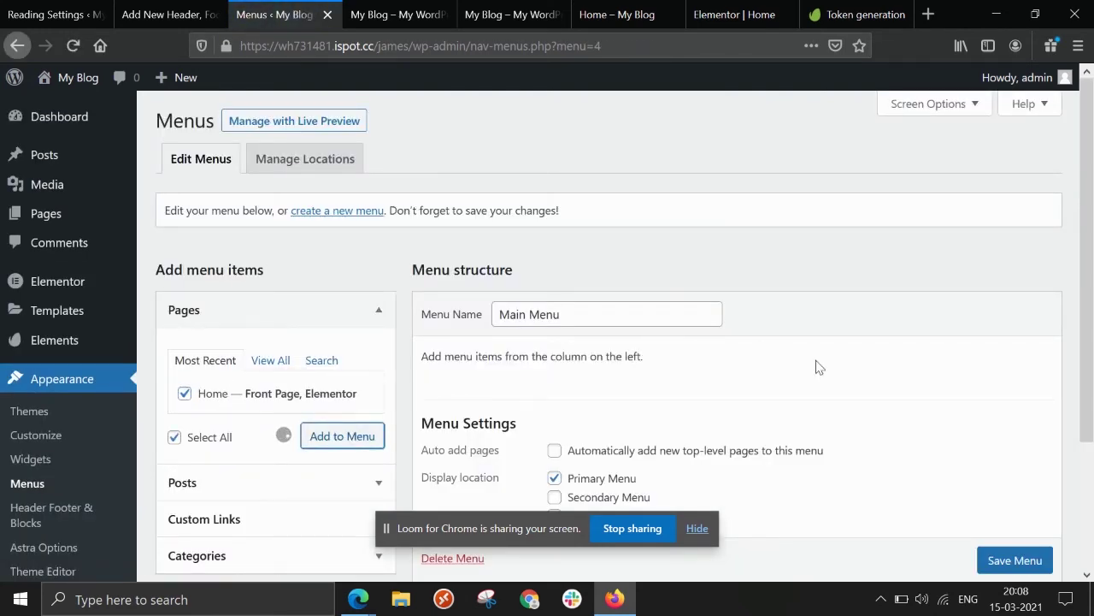
left_click(1015, 560)
scroll(1015, 560, "down", 1)
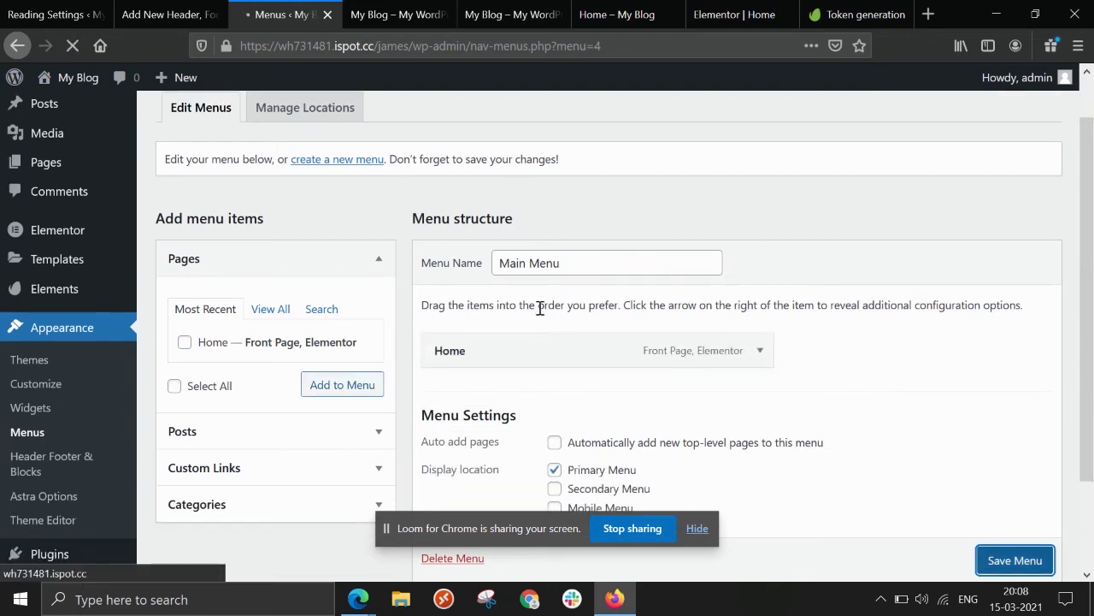
left_click(152, 14)
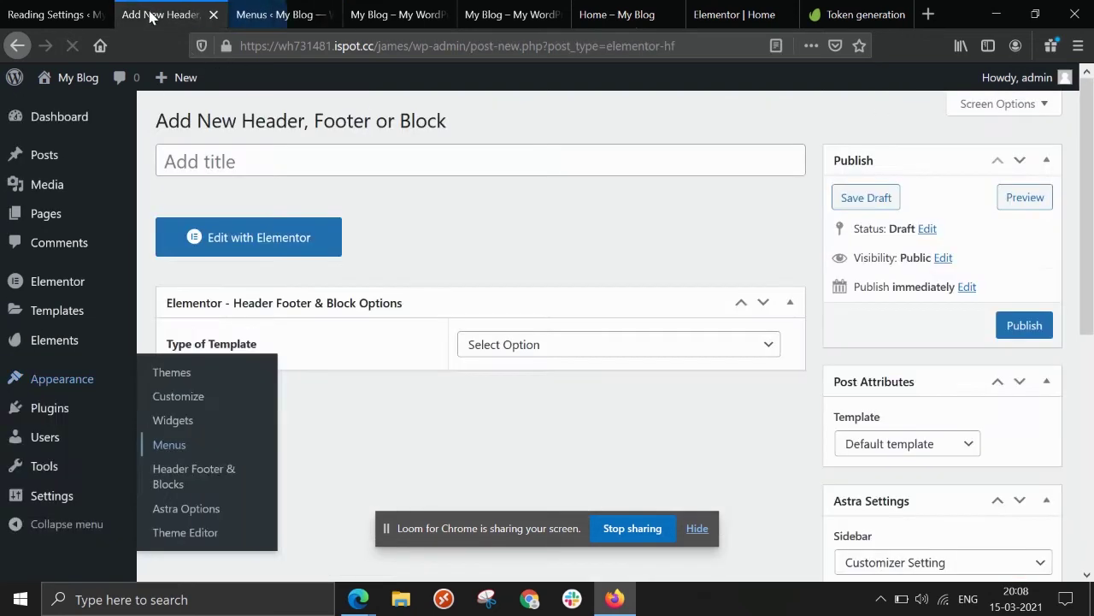
Publish a template titled 'Header' of type Header, displayed on the Entire Website.
left_click(307, 161)
type("Header")
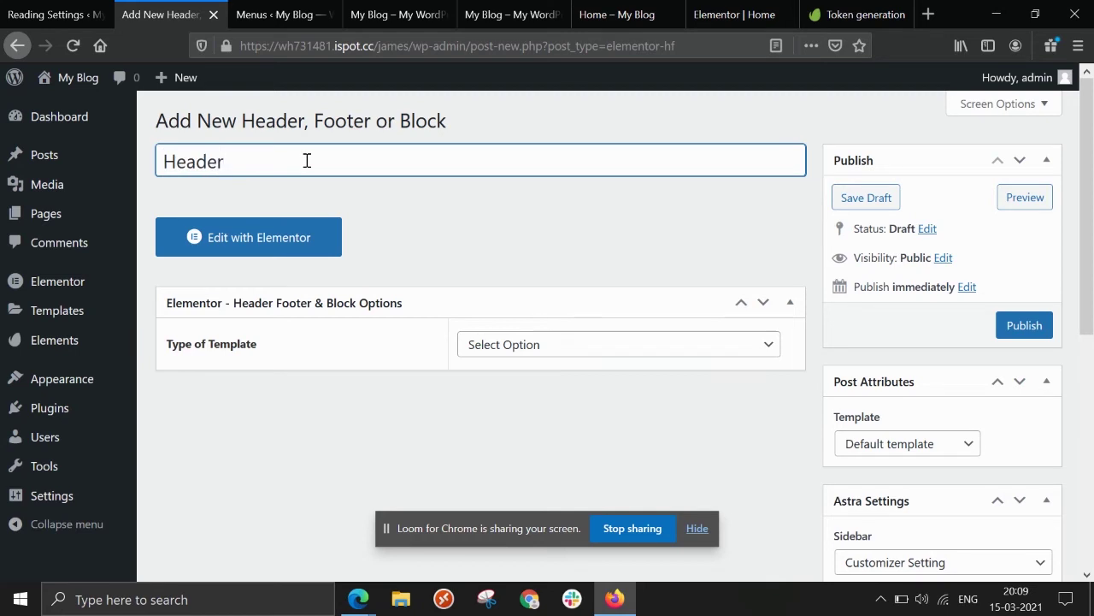
left_click(566, 352)
left_click(522, 386)
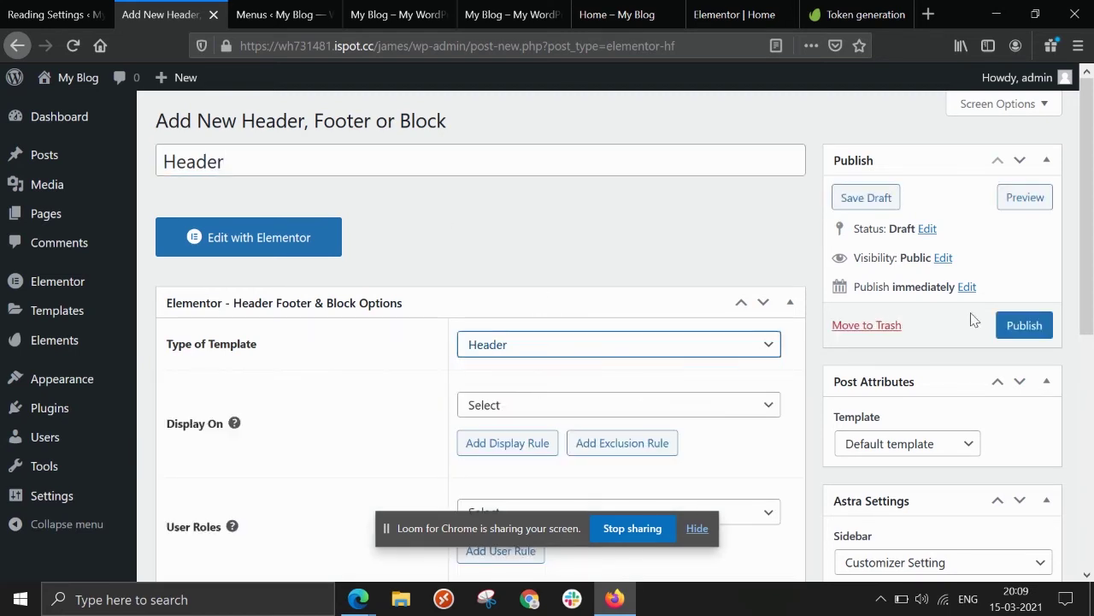
left_click(498, 414)
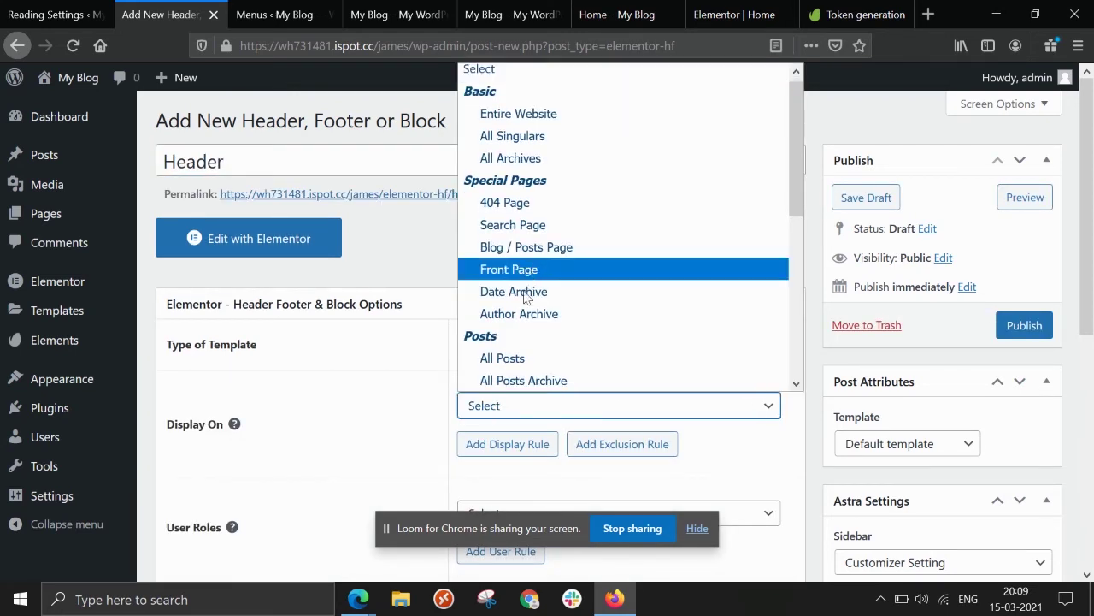
left_click(534, 115)
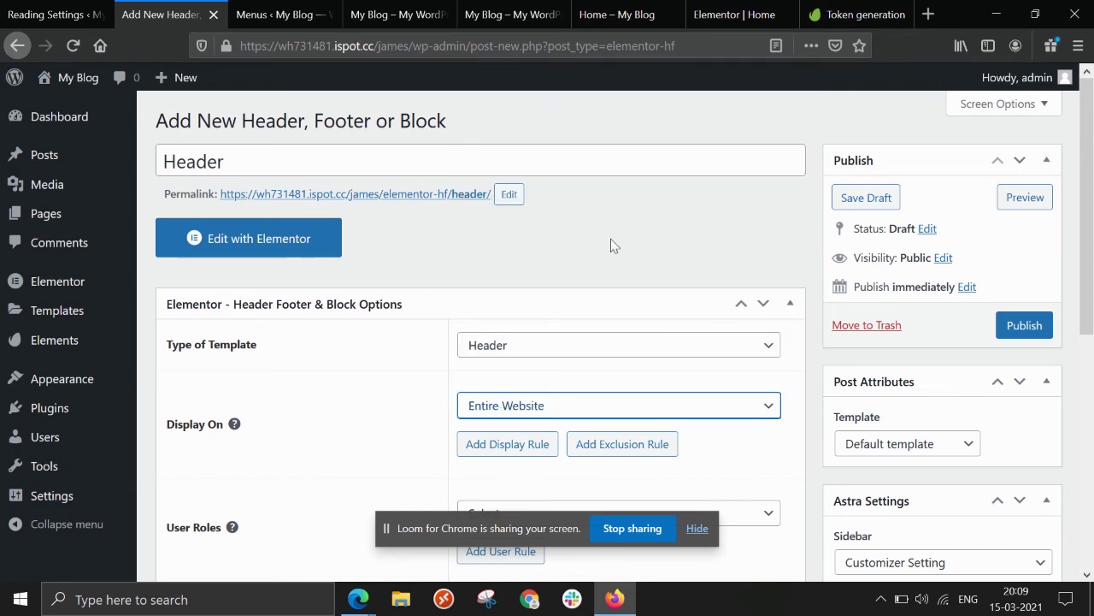
left_click(1045, 326)
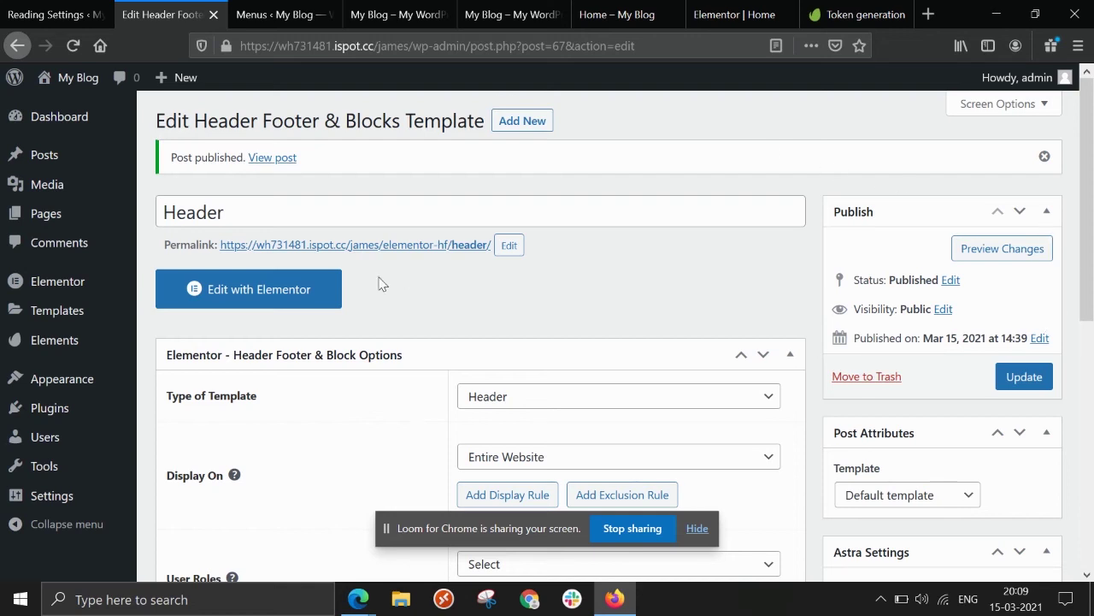
Edit the Header template in Elementor and insert the saved Header section, importing its settings.
left_click(304, 290)
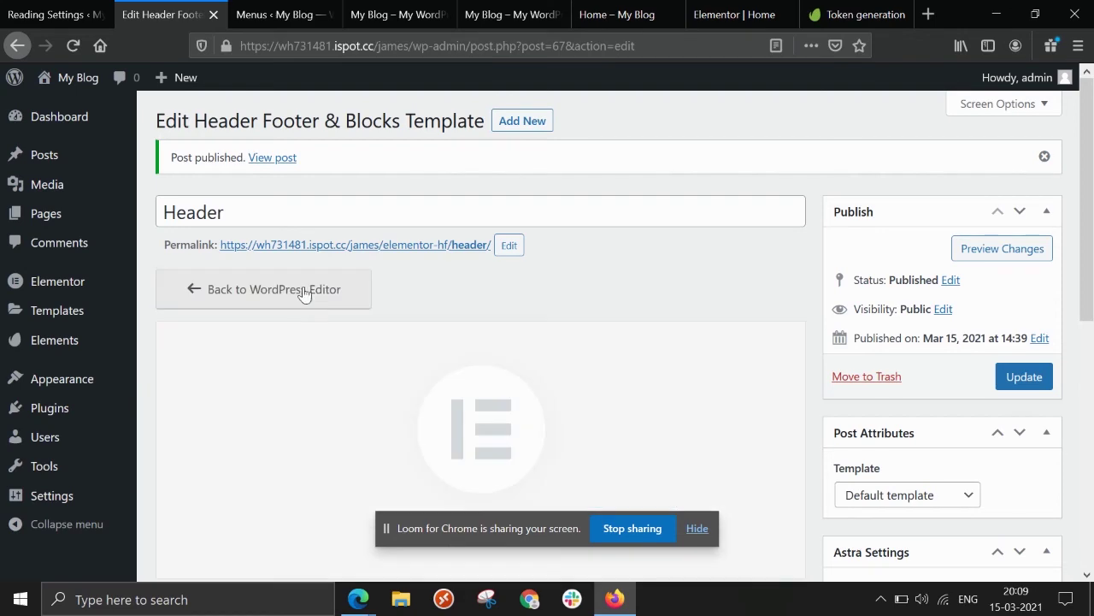
left_click(299, 15)
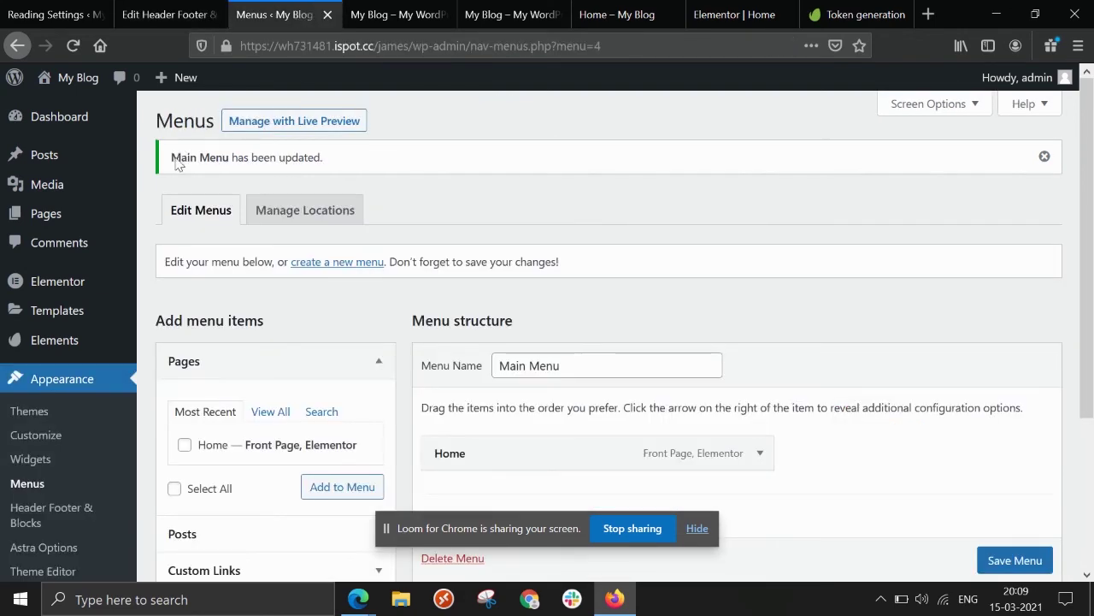
left_click(152, 21)
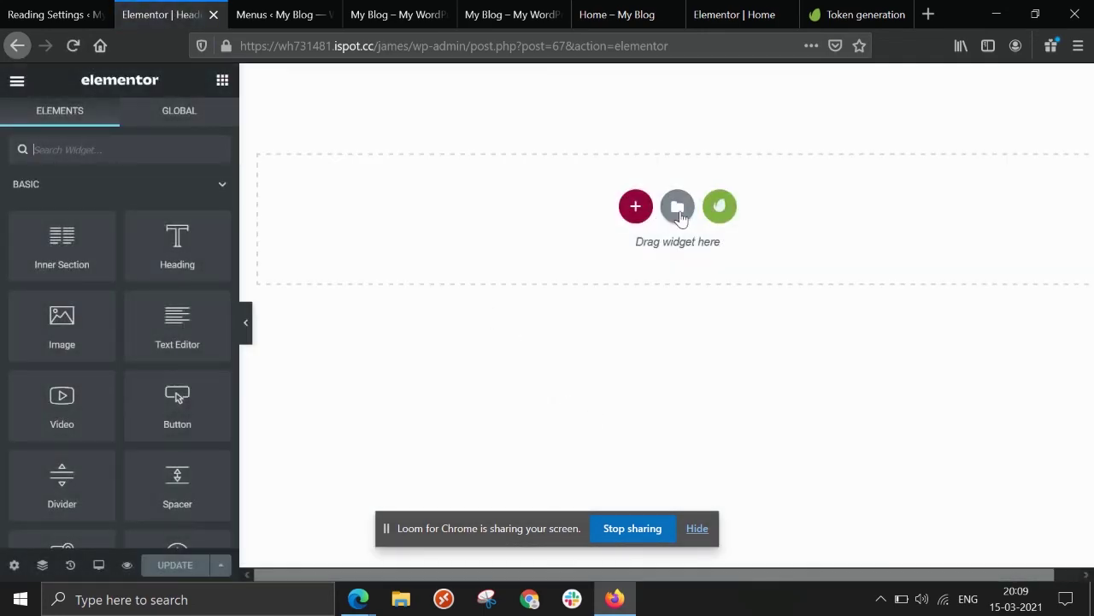
left_click(677, 206)
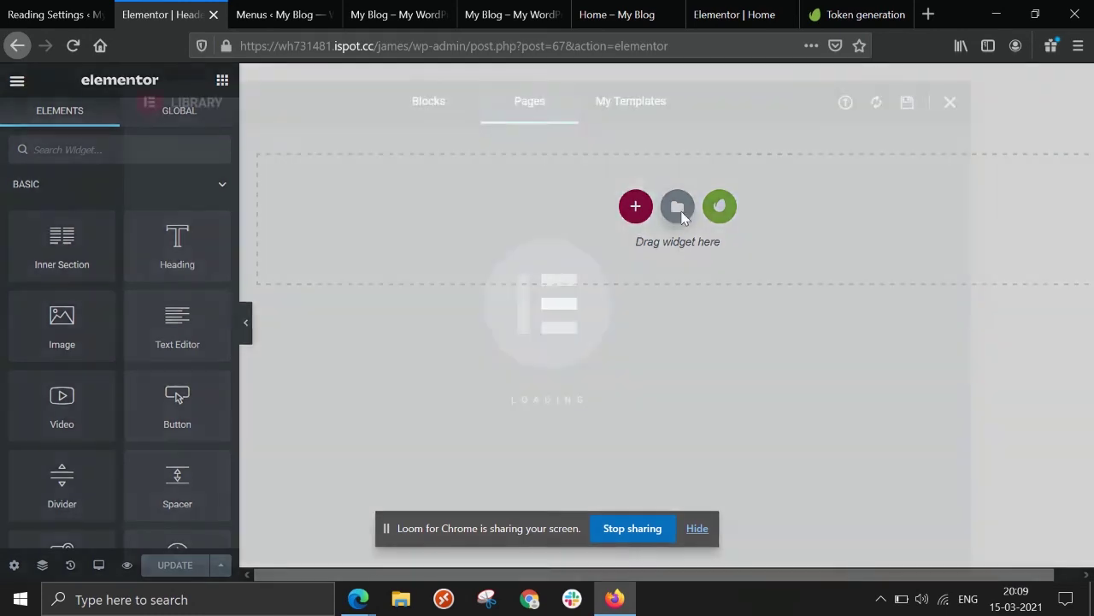
left_click(618, 104)
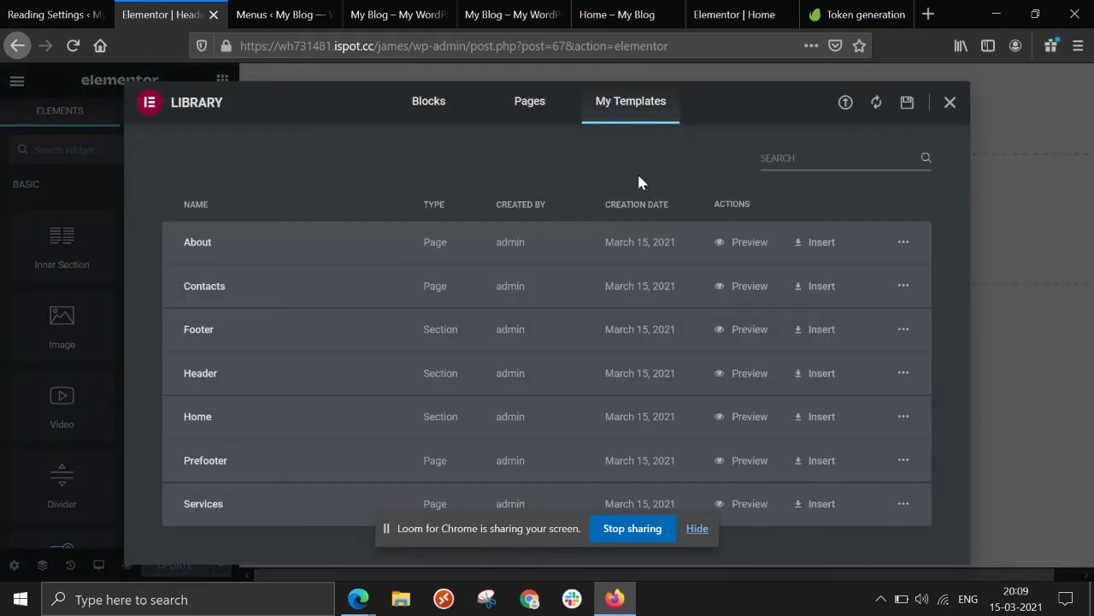
left_click(815, 374)
left_click(621, 382)
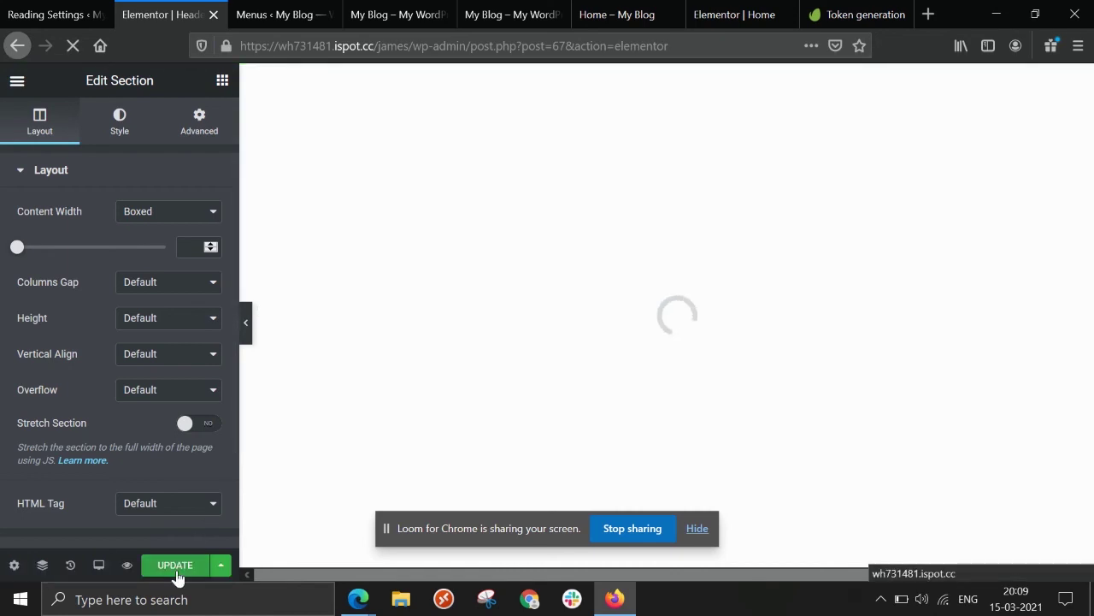
Reload the live homepage and scroll through it to check the DMA header, Home menu and Free Quote link.
left_click(410, 16)
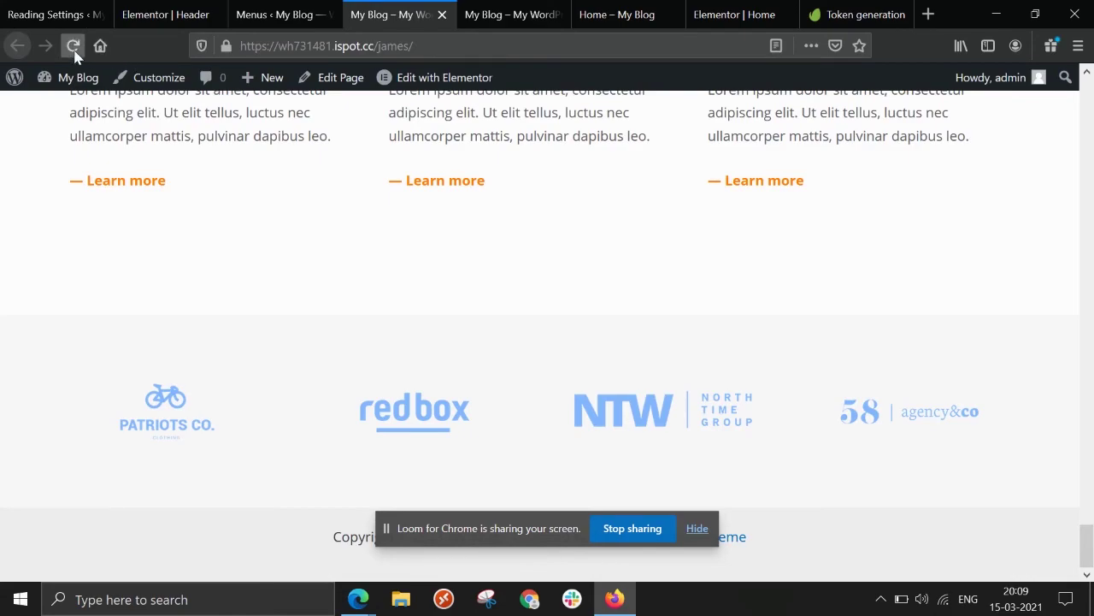
left_click(72, 45)
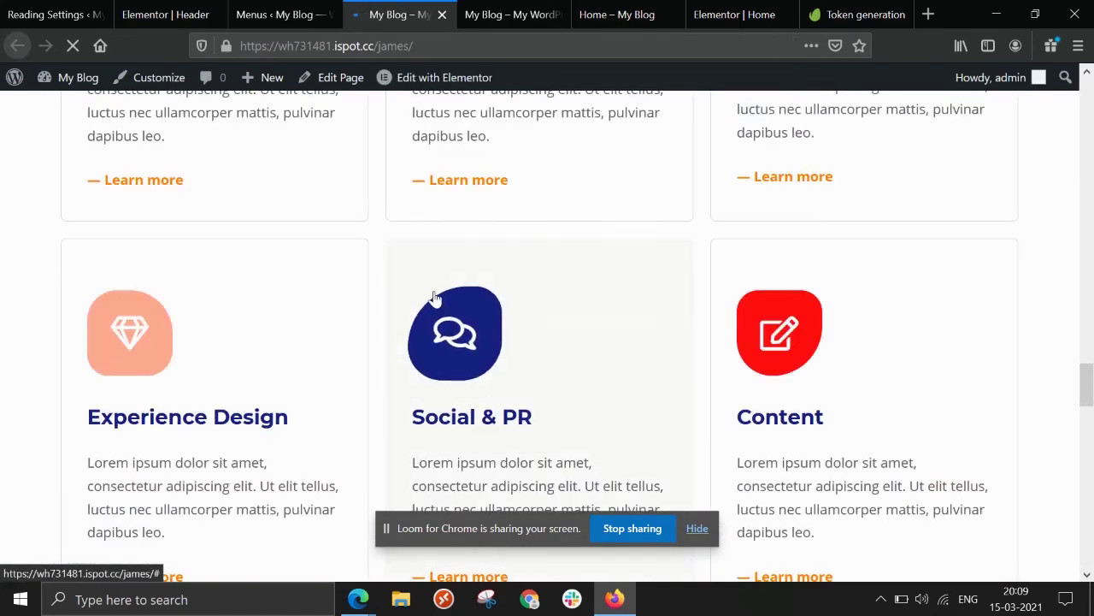
scroll(435, 299, "up", 10)
scroll(434, 298, "up", 10)
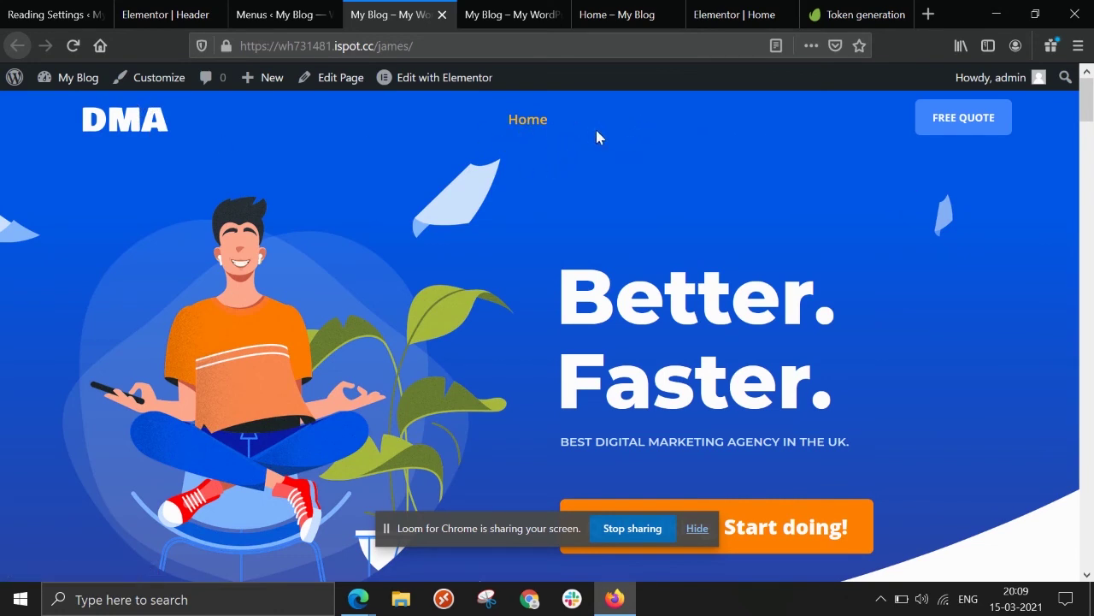
scroll(530, 177, "down", 2)
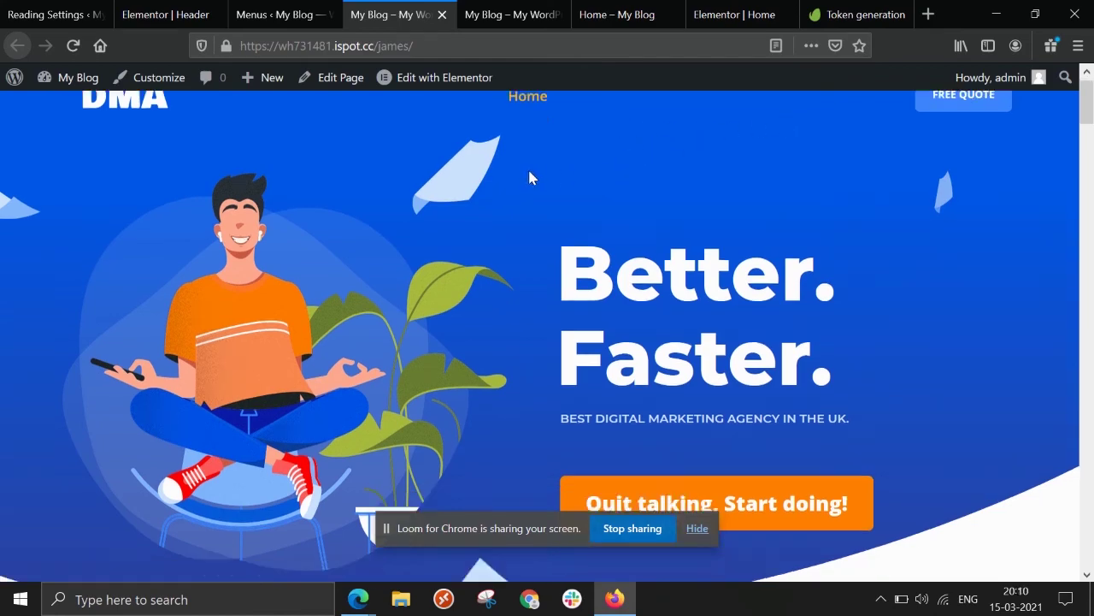
scroll(531, 177, "down", 10)
scroll(530, 177, "down", 5)
scroll(530, 177, "down", 10)
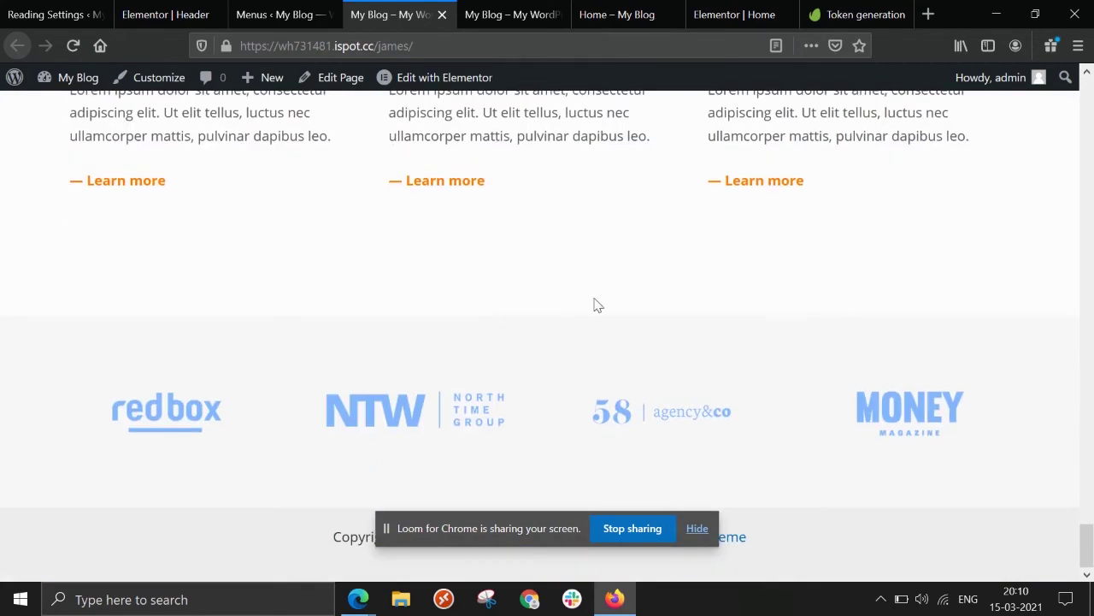
scroll(450, 252, "up", 10)
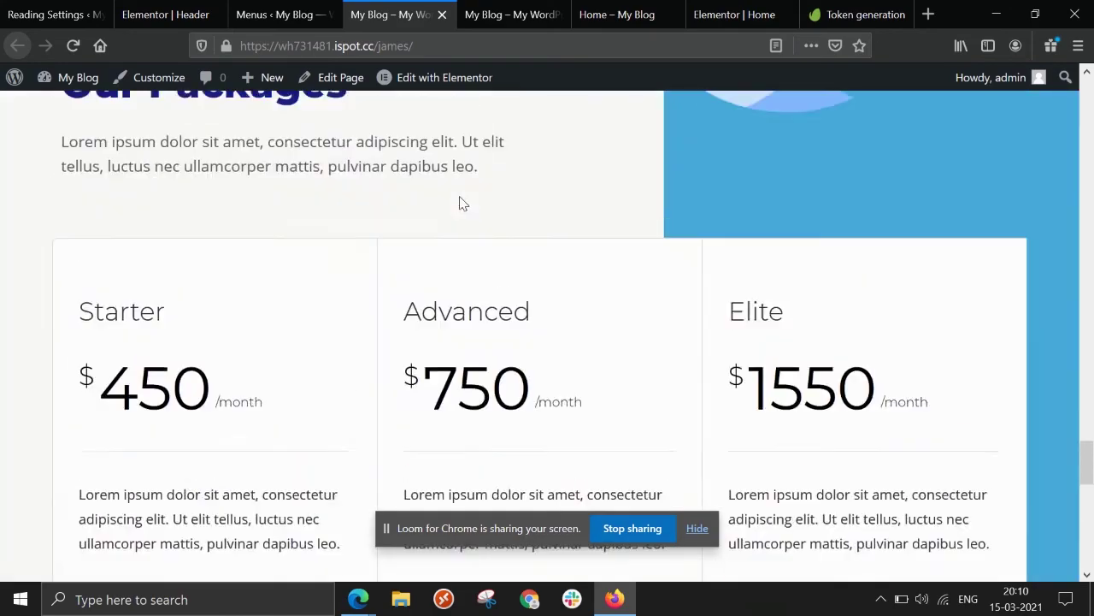
scroll(459, 203, "up", 10)
scroll(459, 203, "up", 10)
scroll(459, 203, "up", 2)
scroll(475, 160, "up", 3)
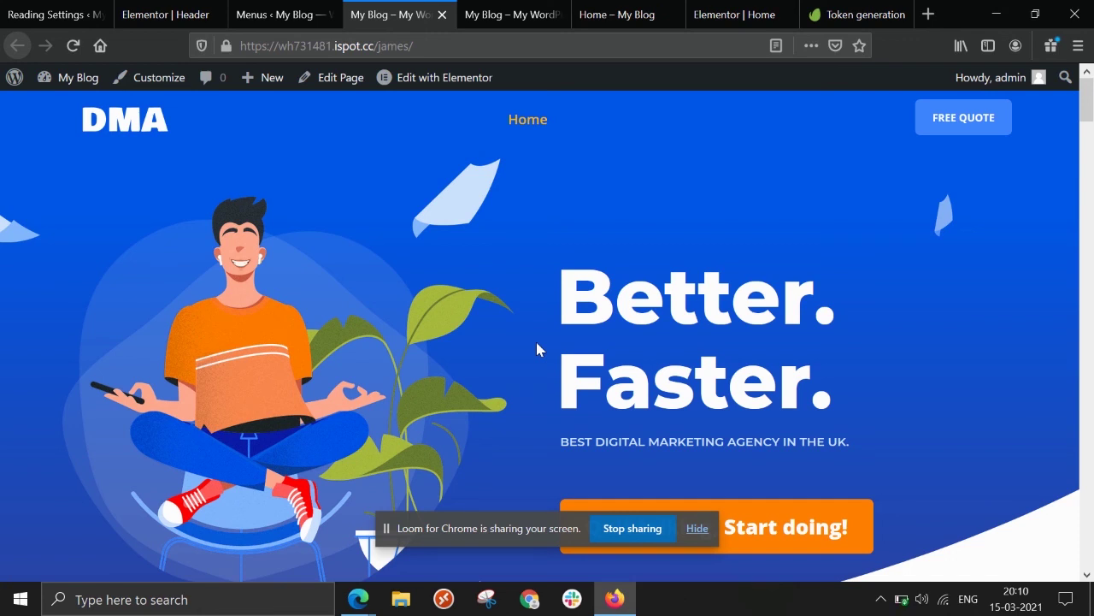
left_click(645, 540)
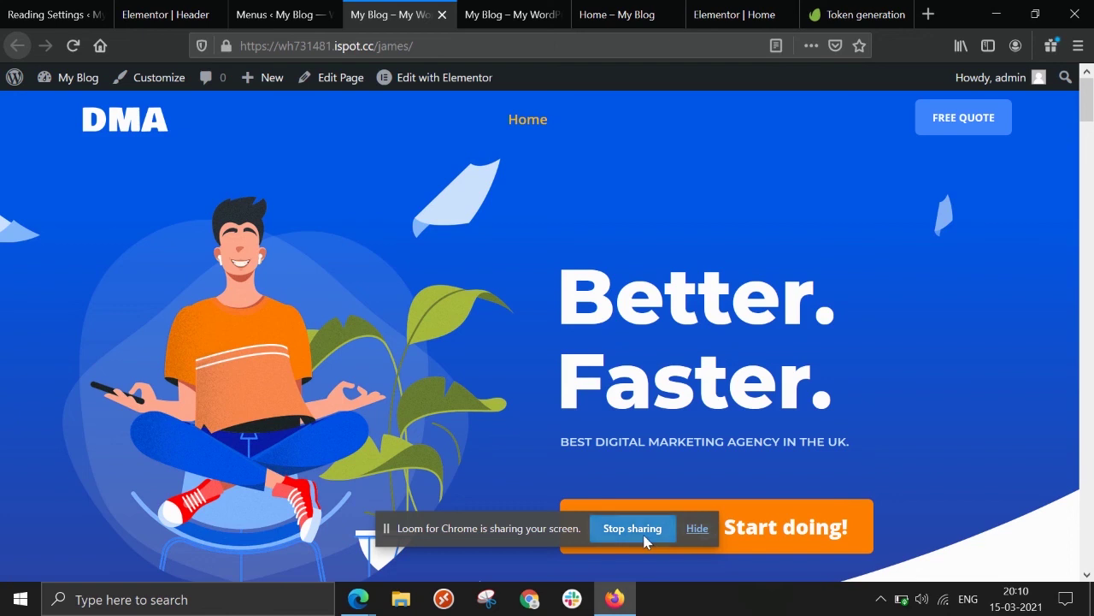